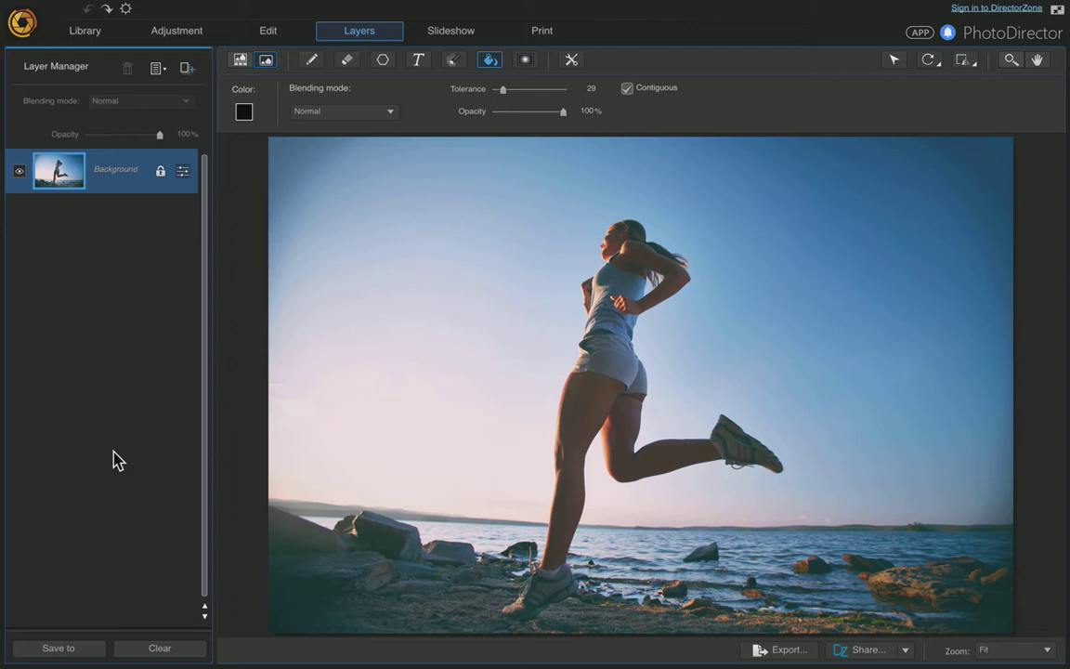
- Activate the Text tool to start adding text over the runner photo
{"action": "left_click", "coordinate": [418, 60]}
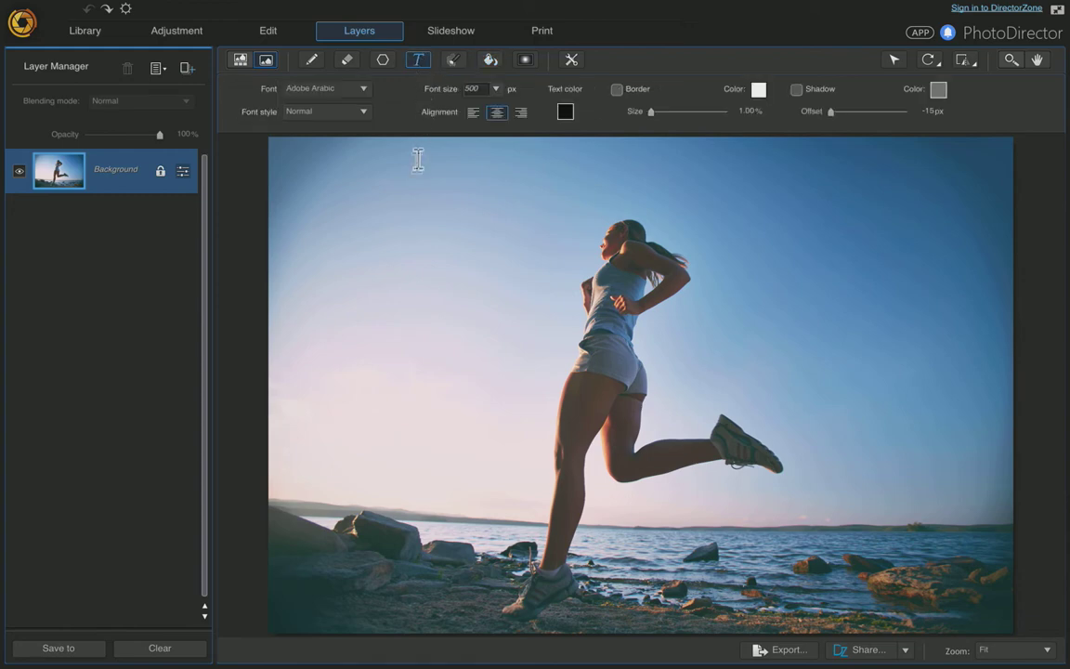
- Type 'Never Give Up!' in a new text box left of the runner and select it
{"action": "left_click", "coordinate": [381, 246]}
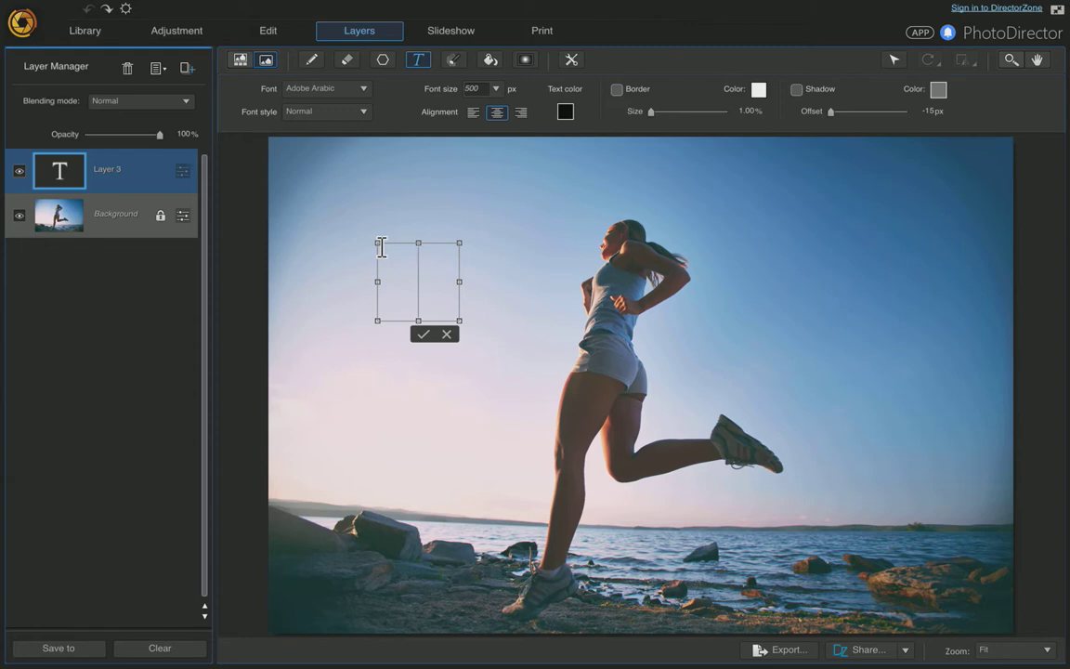
{"action": "type", "text": "Never Give Up!"}
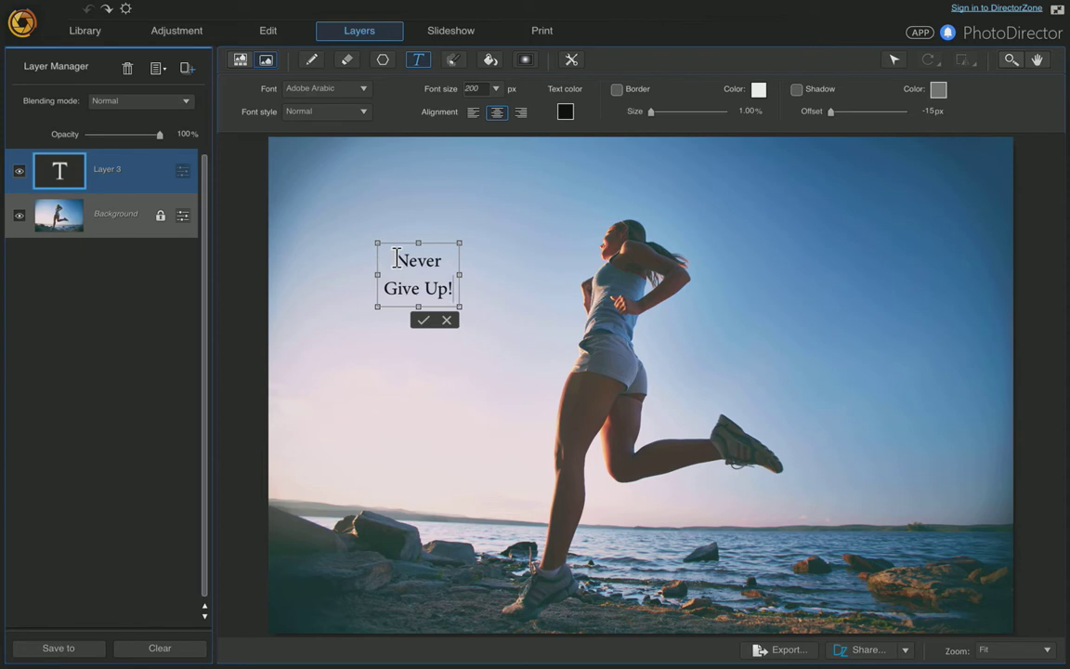
{"action": "key", "text": "ctrl+a"}
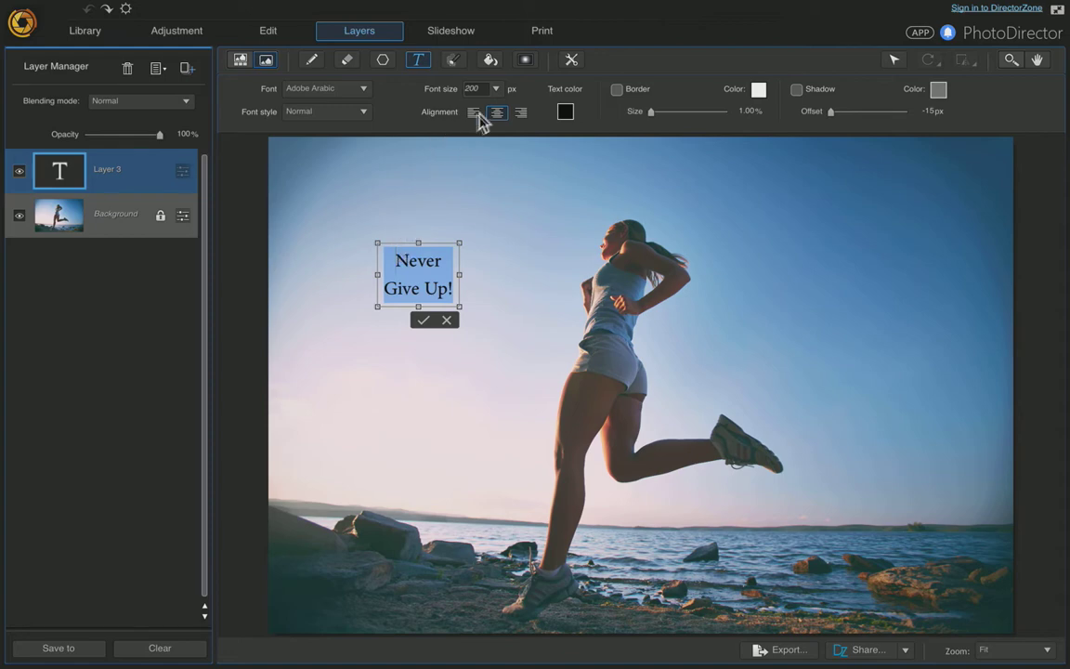
- Set the text to 300 px font size with Normal font style
{"action": "left_click", "coordinate": [499, 90]}
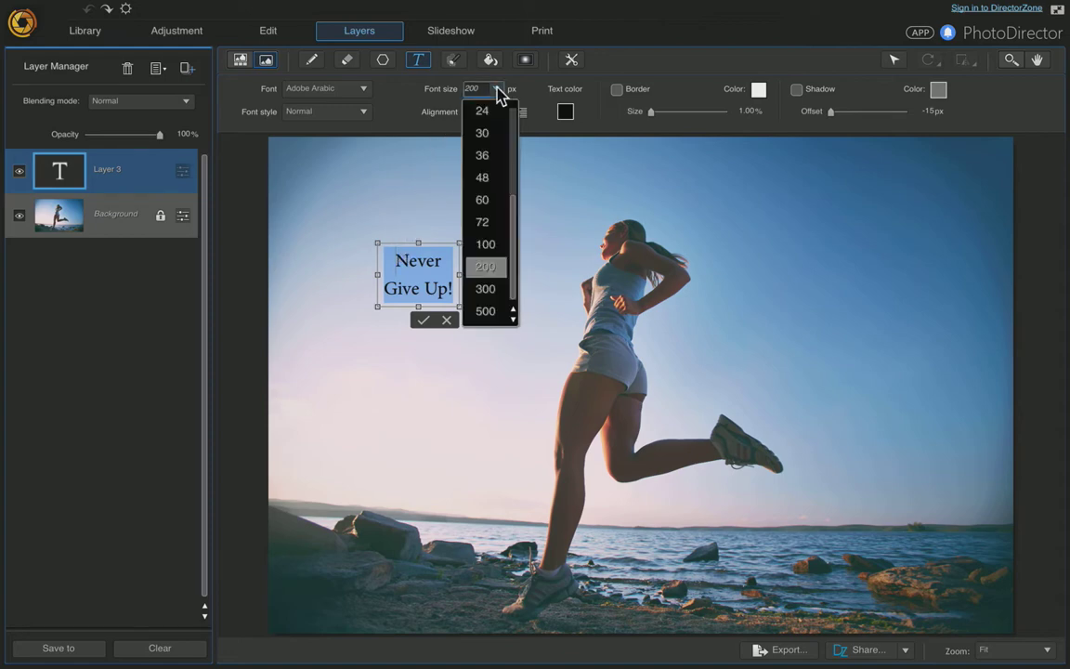
{"action": "left_click", "coordinate": [484, 289]}
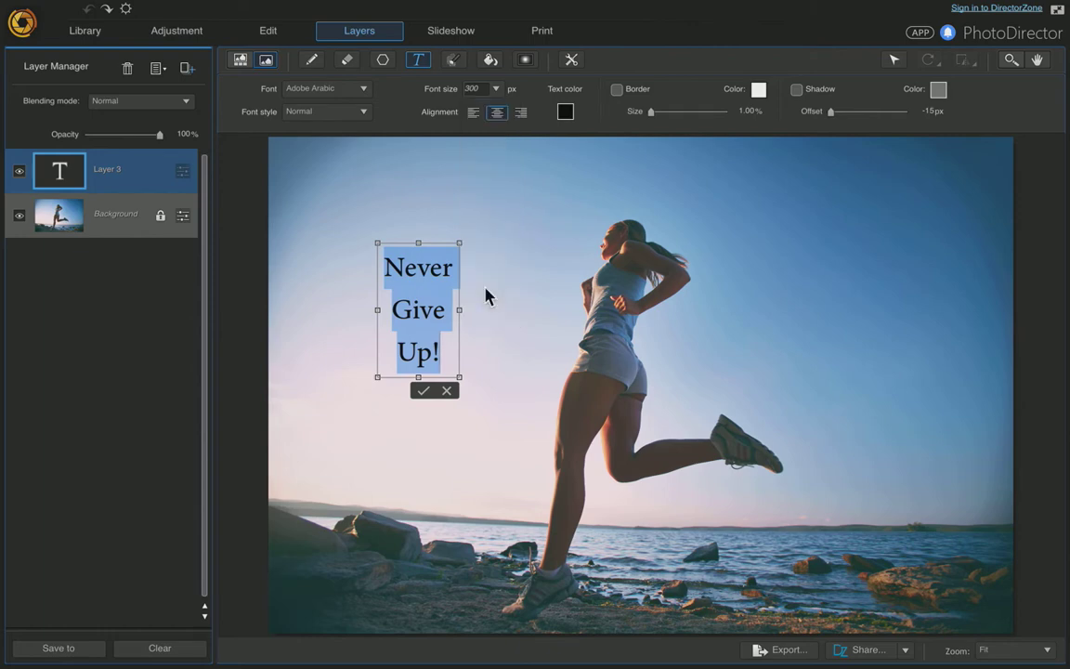
{"action": "double_click", "coordinate": [482, 89]}
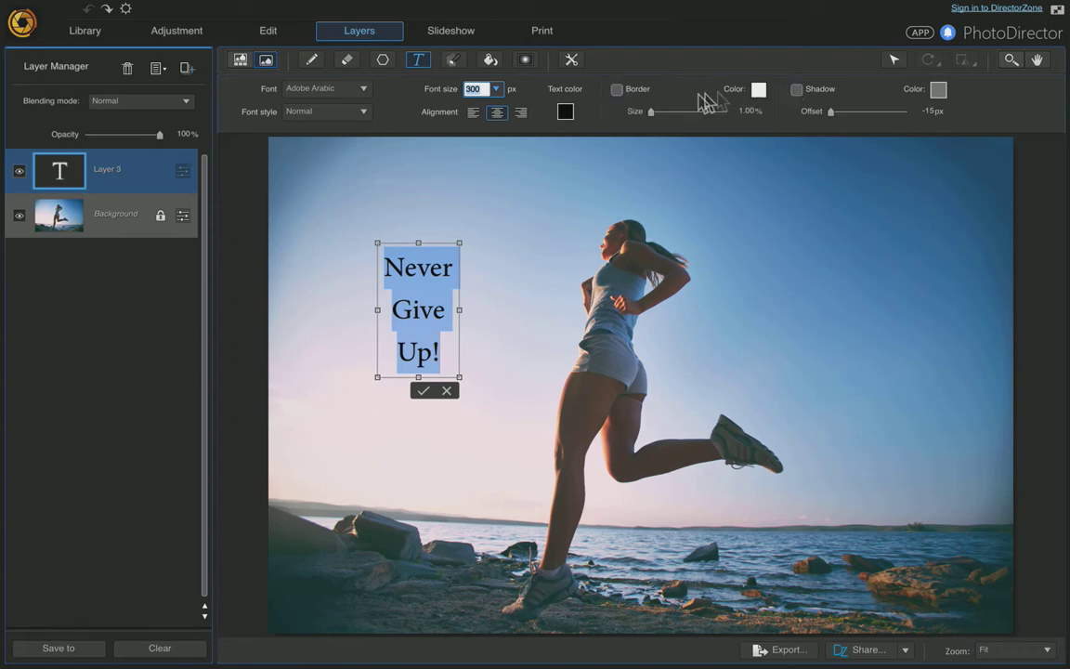
{"action": "left_click", "coordinate": [365, 110]}
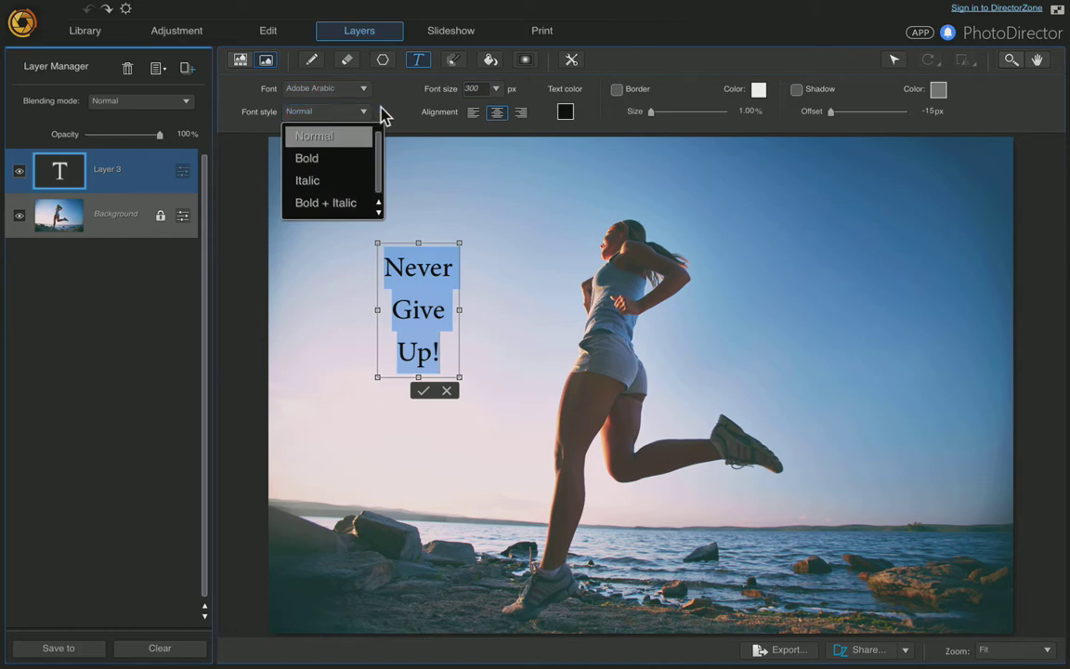
{"action": "left_click", "coordinate": [383, 113]}
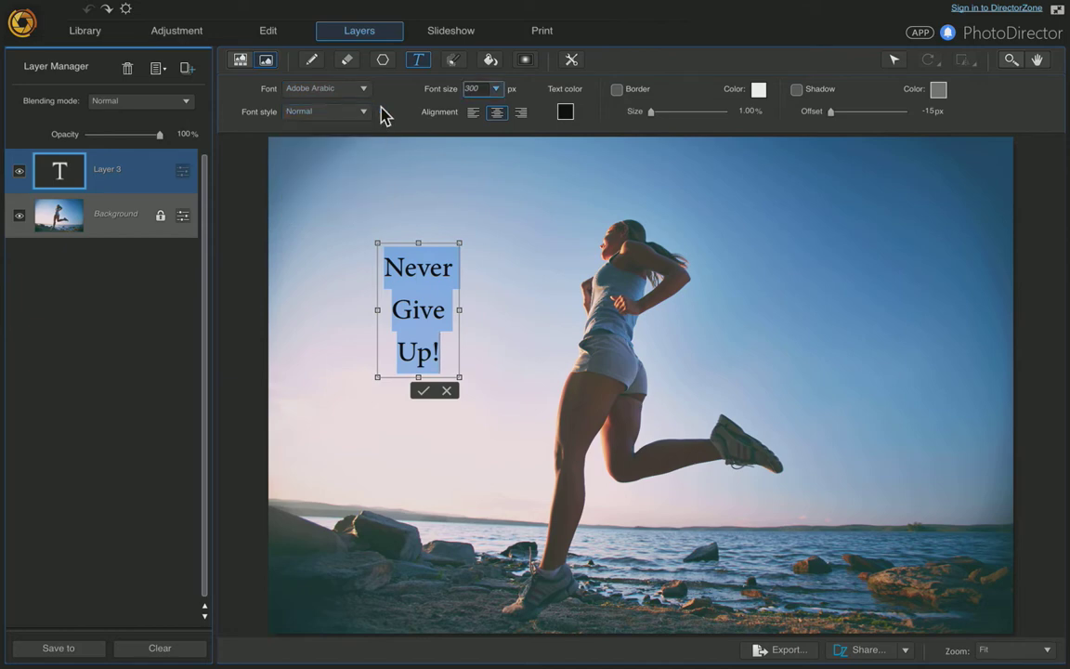
- Confirm the typed text and rename Layer 3 to 'Text' in the Layer Manager
{"action": "left_click", "coordinate": [427, 392]}
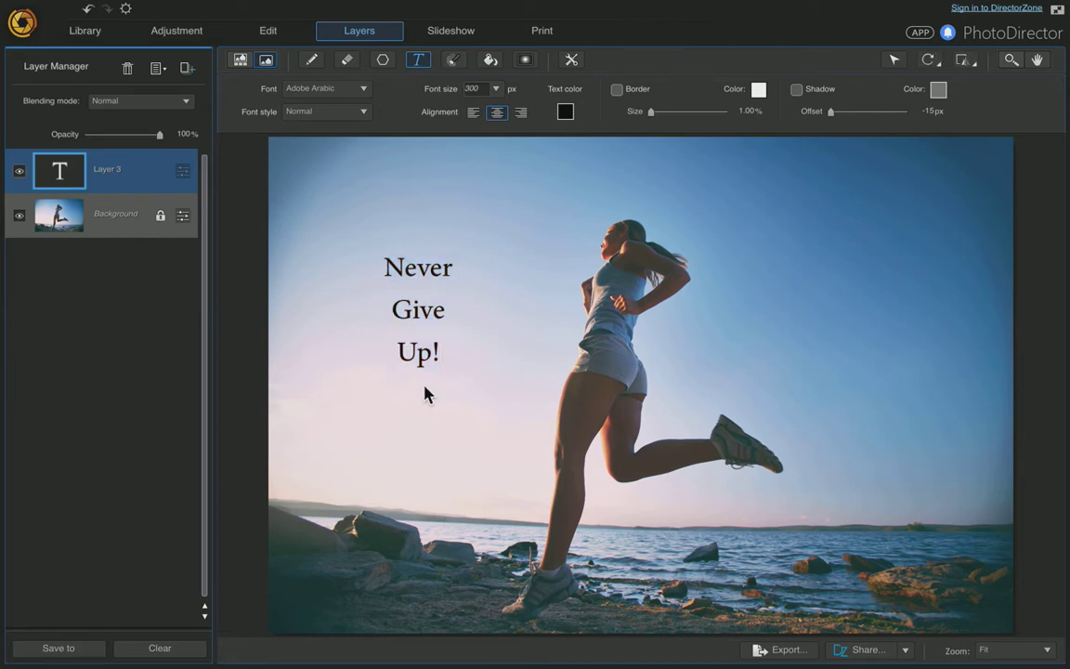
{"action": "double_click", "coordinate": [109, 171]}
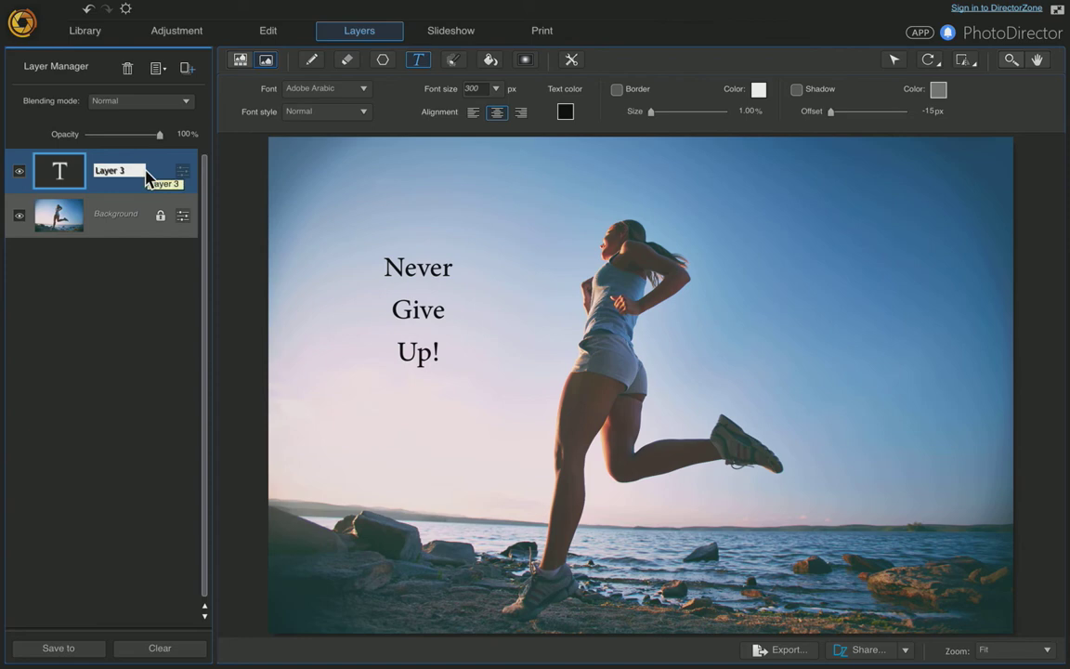
{"action": "double_click", "coordinate": [121, 171]}
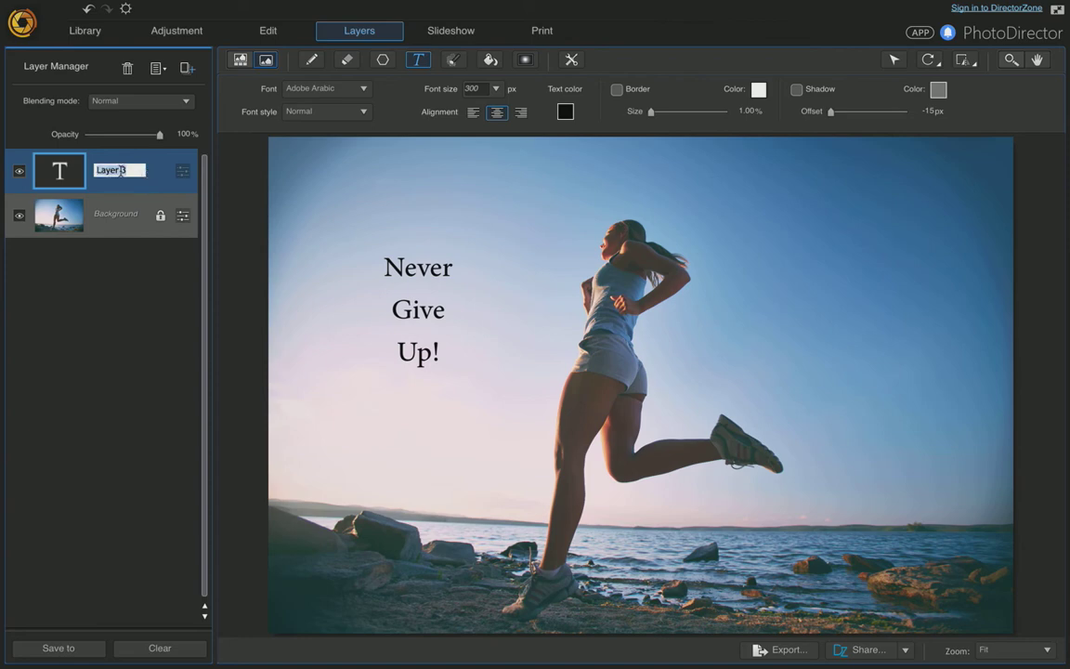
{"action": "type", "text": "Text"}
{"action": "key", "text": "Return"}
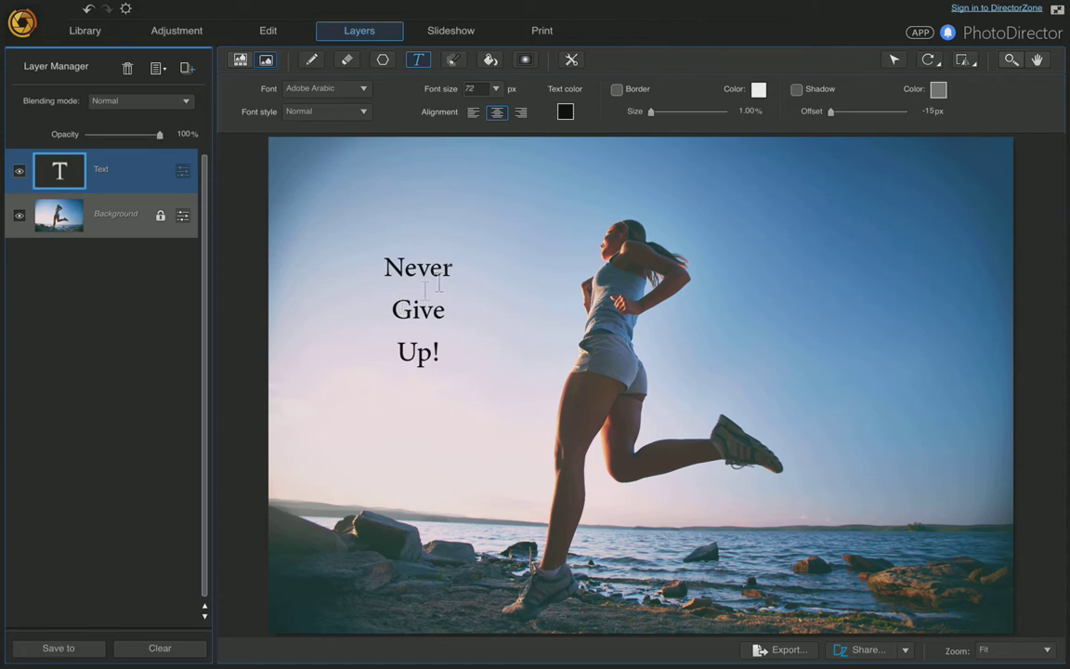
- Move the 'Never Give Up!' text block slightly up and to the right
{"action": "left_click", "coordinate": [893, 62]}
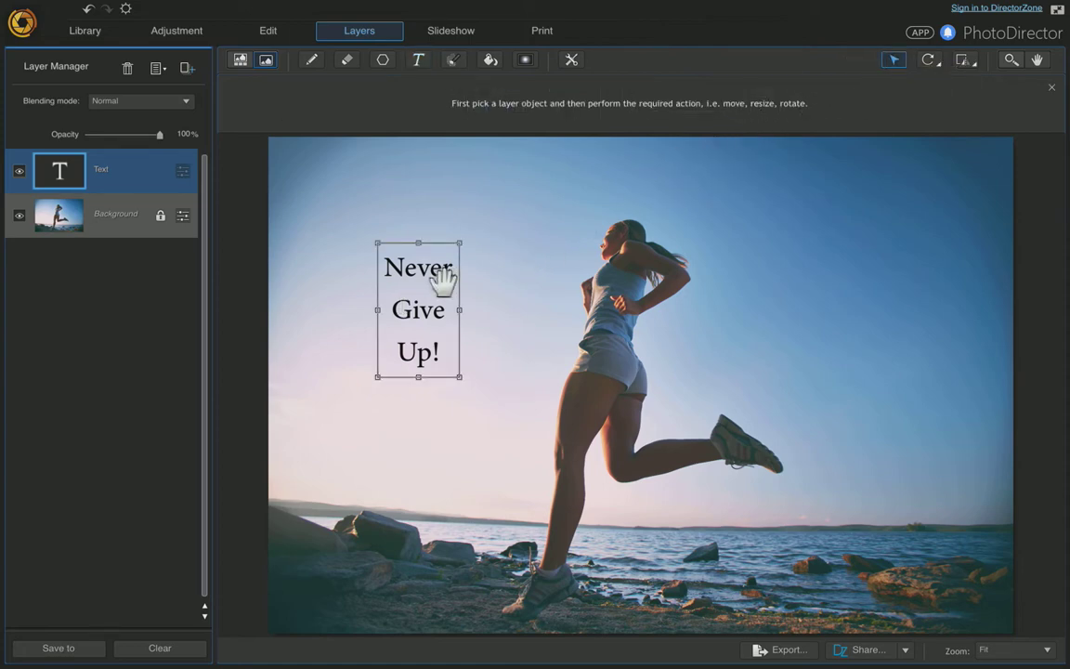
{"action": "left_click_drag", "start_coordinate": [423, 280], "coordinate": [429, 264]}
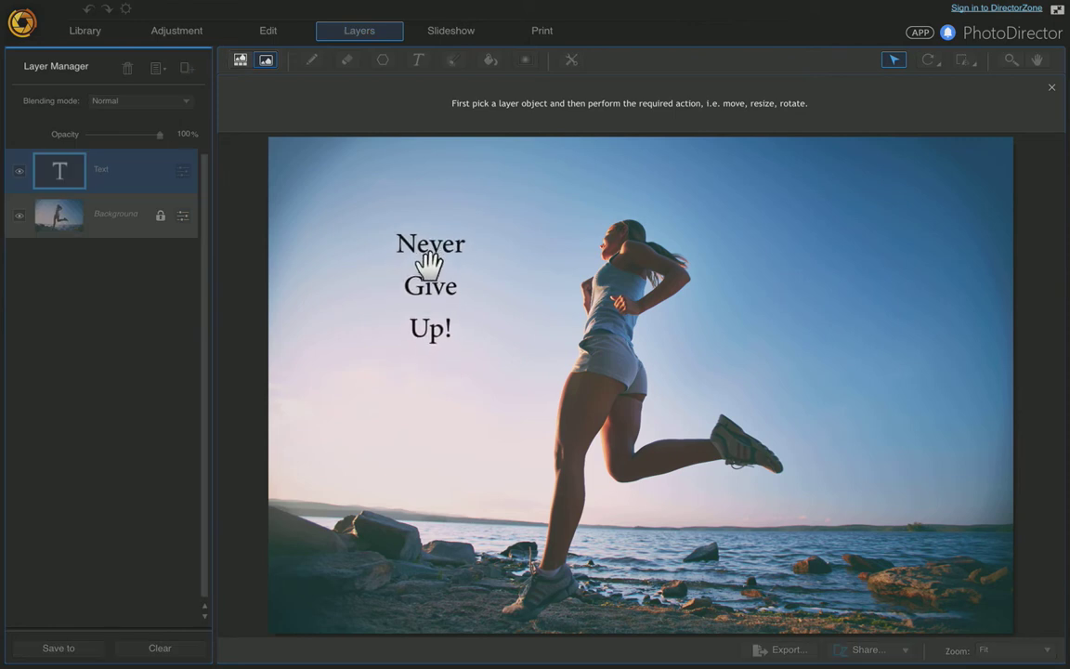
{"action": "left_click_drag", "start_coordinate": [430, 265], "coordinate": [432, 262]}
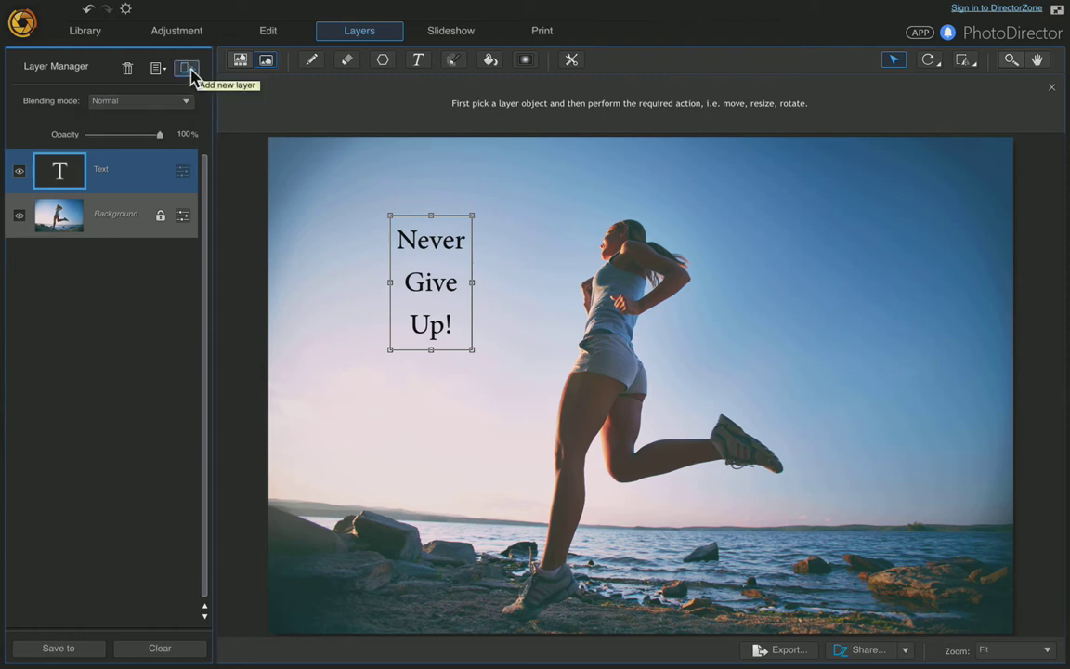
{"action": "left_click", "coordinate": [188, 68]}
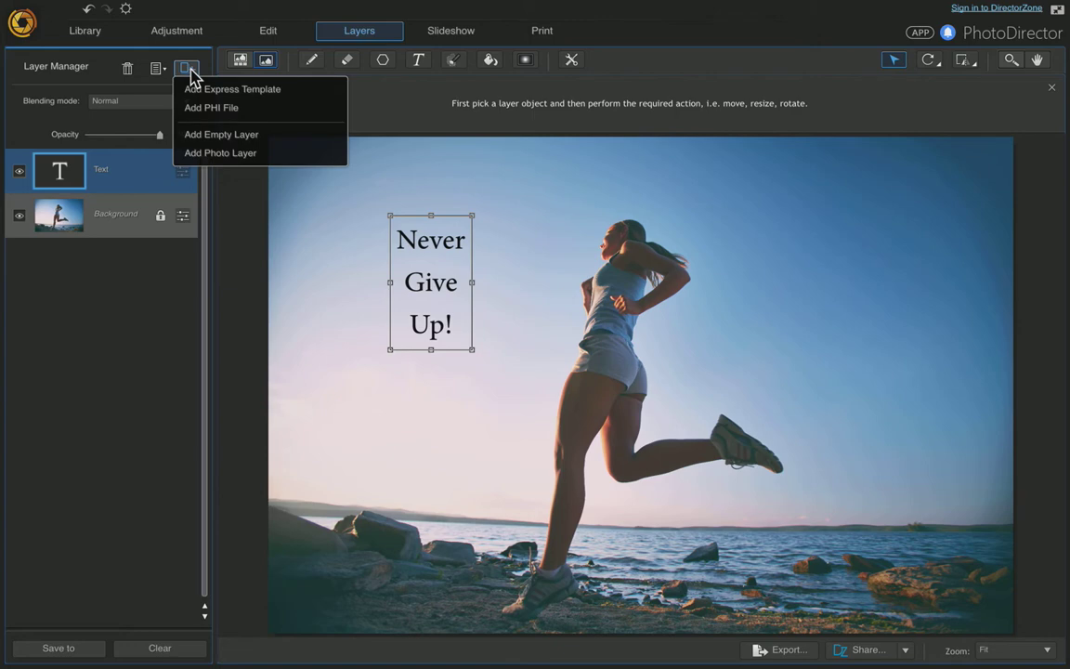
- Add an empty Layer 4, fill it solid black, and lower its opacity to about 48%
{"action": "left_click", "coordinate": [211, 137]}
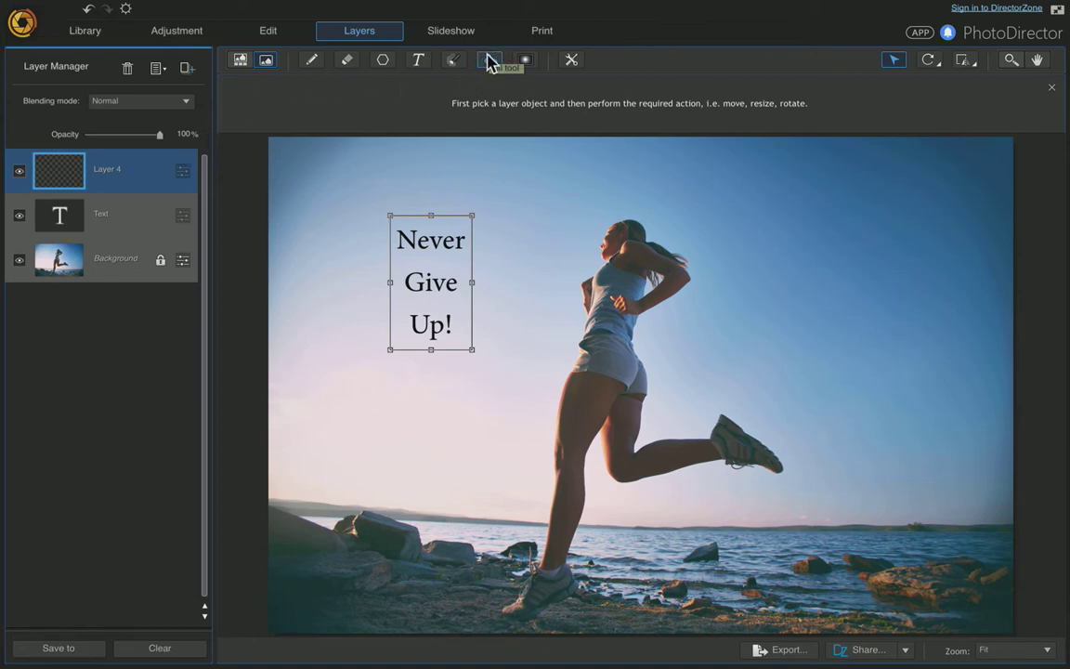
{"action": "left_click", "coordinate": [490, 62]}
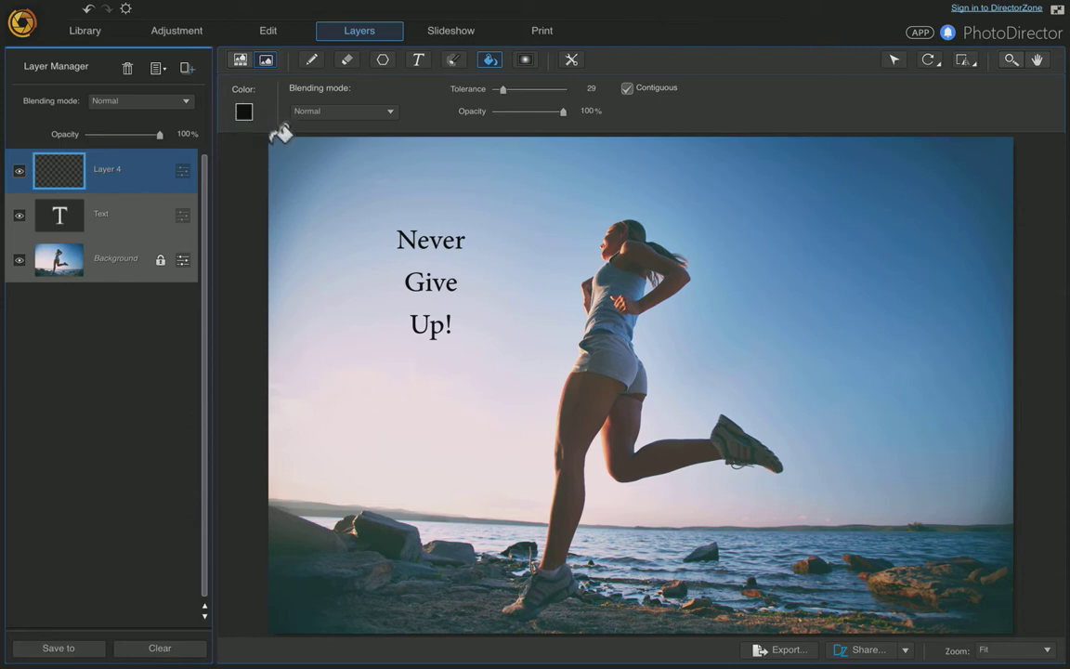
{"action": "left_click", "coordinate": [366, 220]}
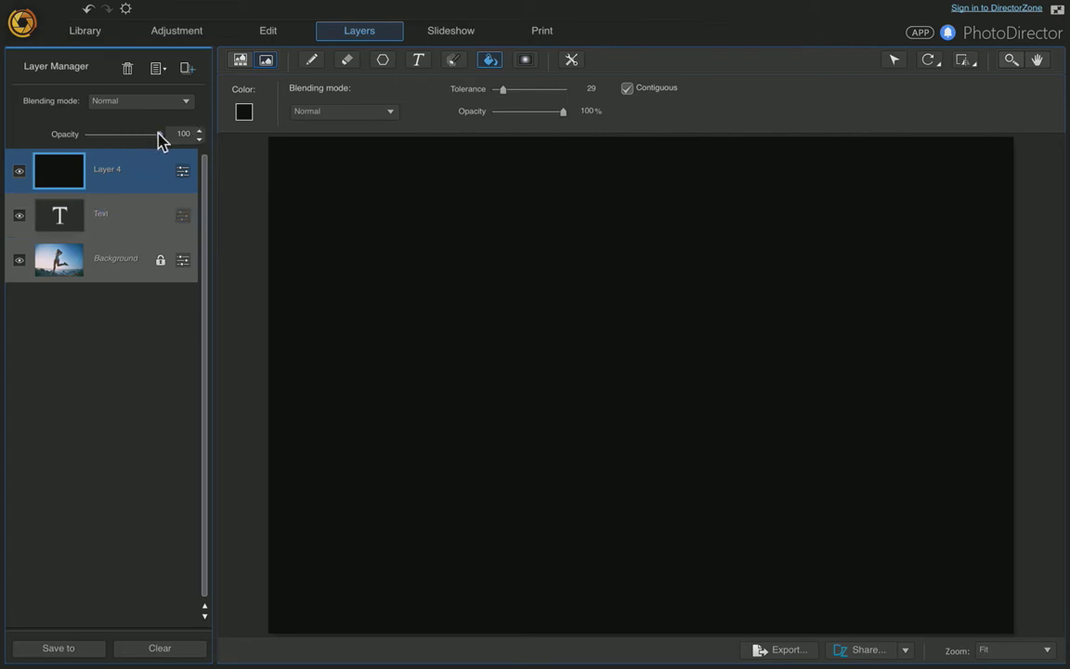
{"action": "left_click_drag", "start_coordinate": [159, 135], "coordinate": [120, 134]}
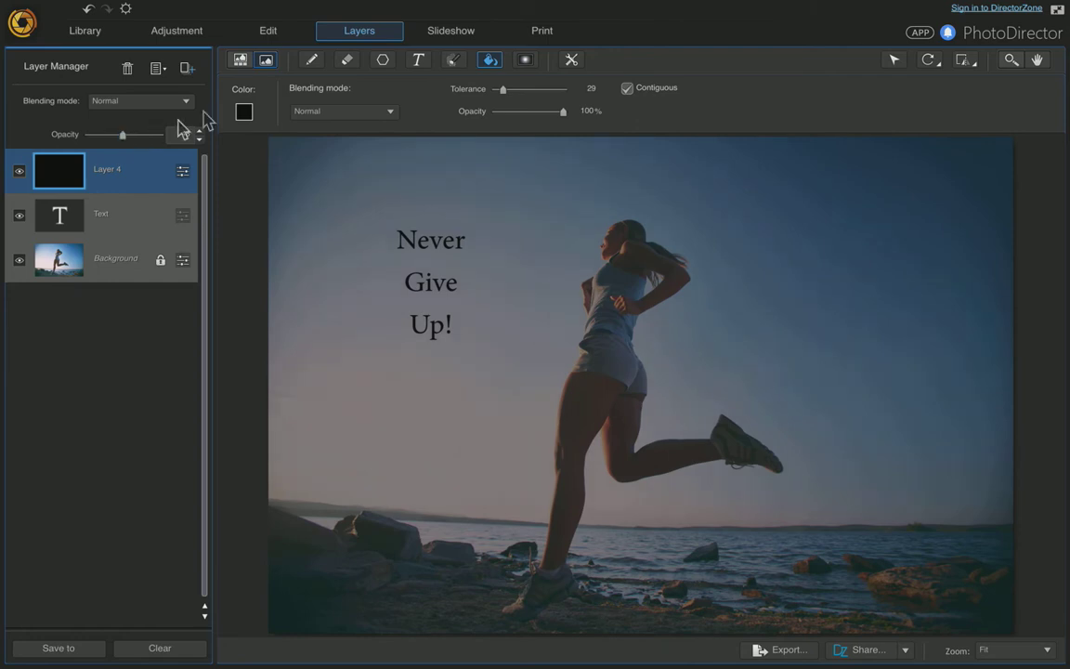
- Shrink the translucent black layer into a tall panel and position it behind the text
{"action": "left_click", "coordinate": [894, 62]}
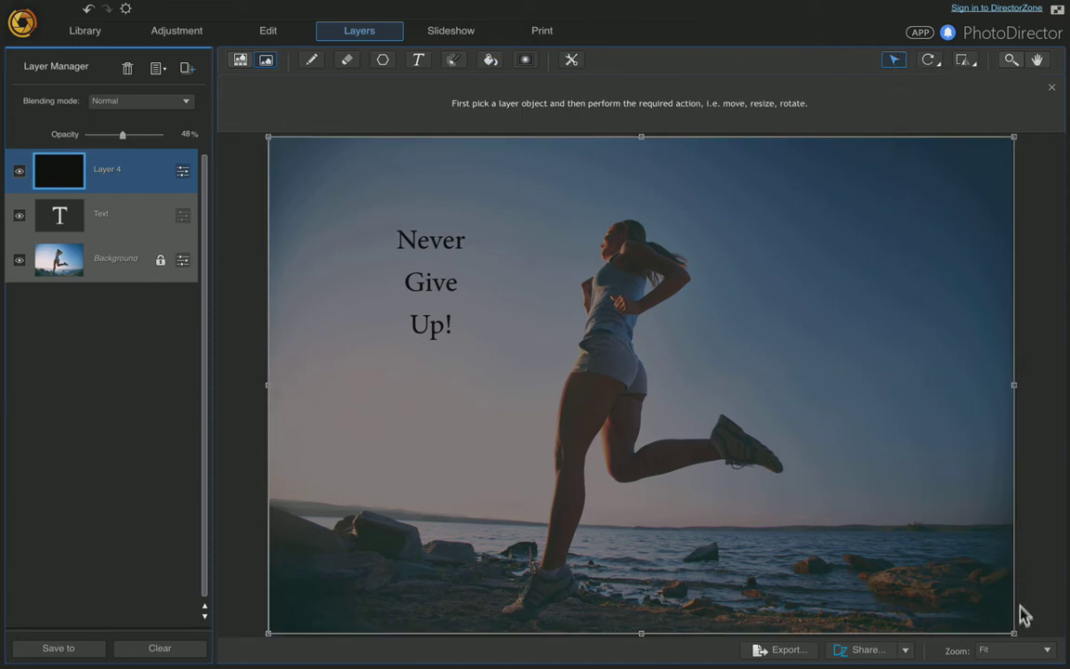
{"action": "left_click_drag", "start_coordinate": [1010, 632], "coordinate": [542, 348]}
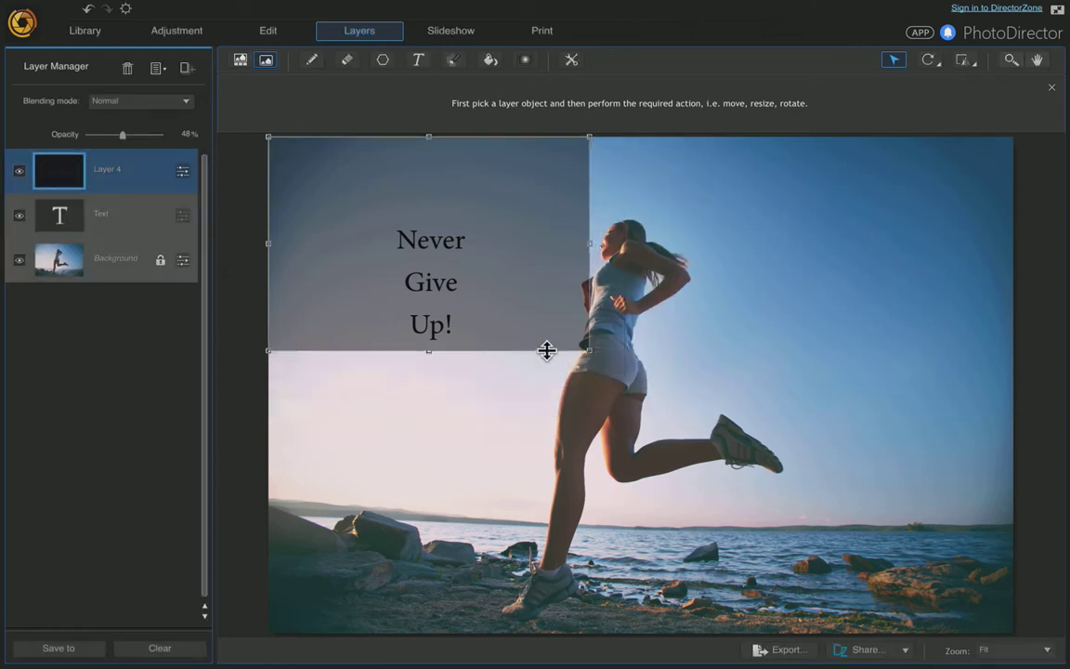
{"action": "left_click_drag", "start_coordinate": [267, 244], "coordinate": [360, 245]}
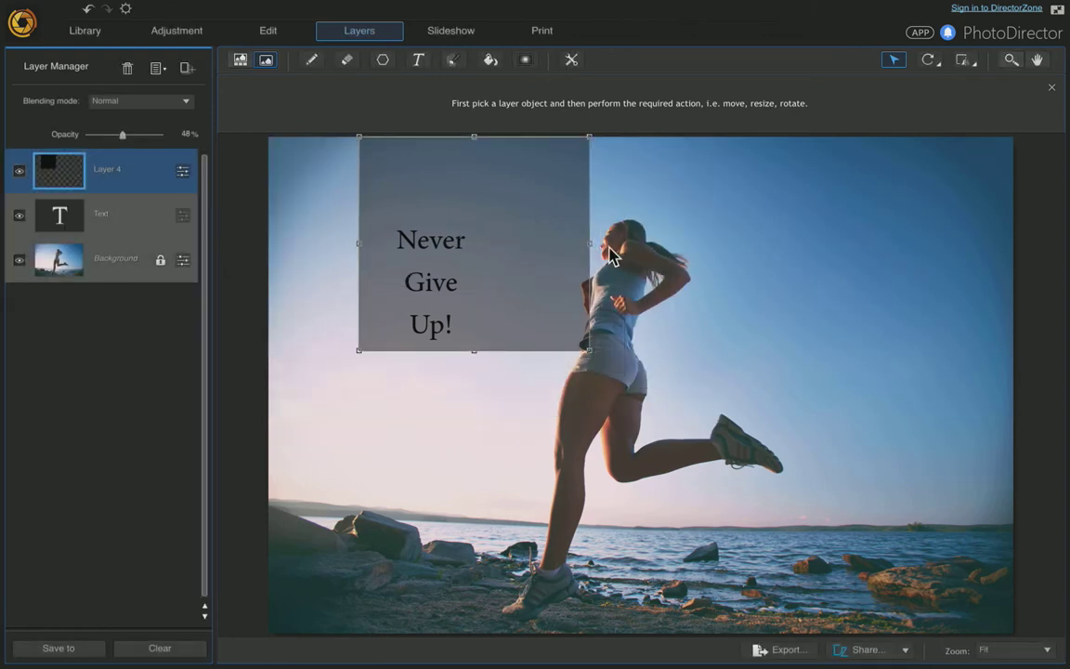
{"action": "left_click_drag", "start_coordinate": [589, 243], "coordinate": [524, 246]}
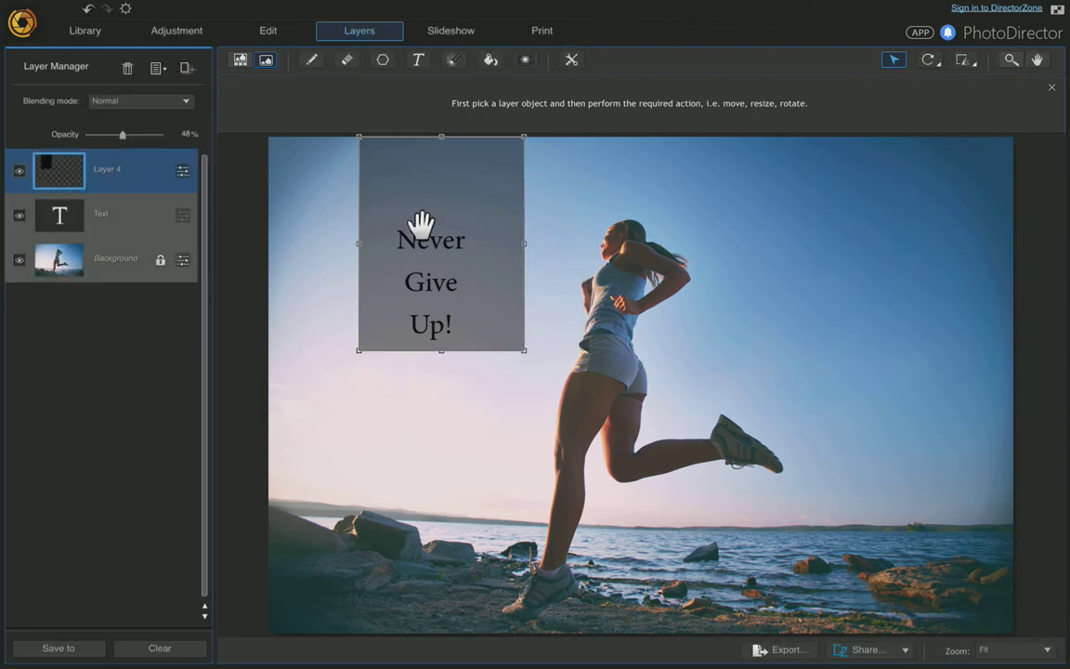
{"action": "left_click_drag", "start_coordinate": [421, 223], "coordinate": [419, 266]}
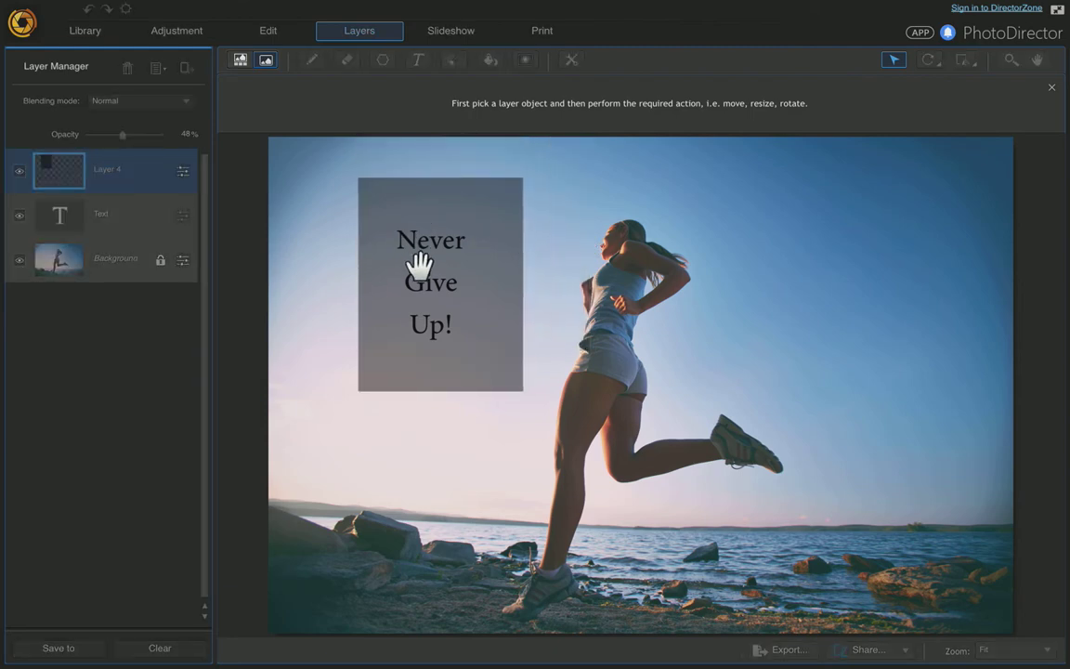
{"action": "left_click_drag", "start_coordinate": [420, 266], "coordinate": [418, 264]}
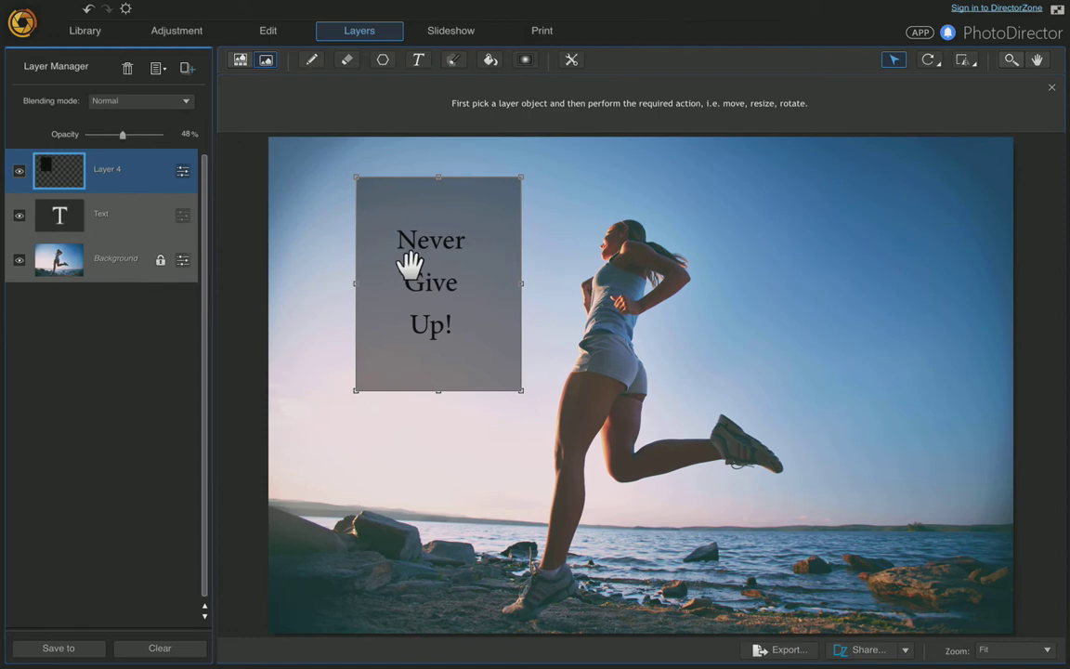
- Rename Layer 4 to 'Black Background' in the Layer Manager
{"action": "double_click", "coordinate": [106, 170]}
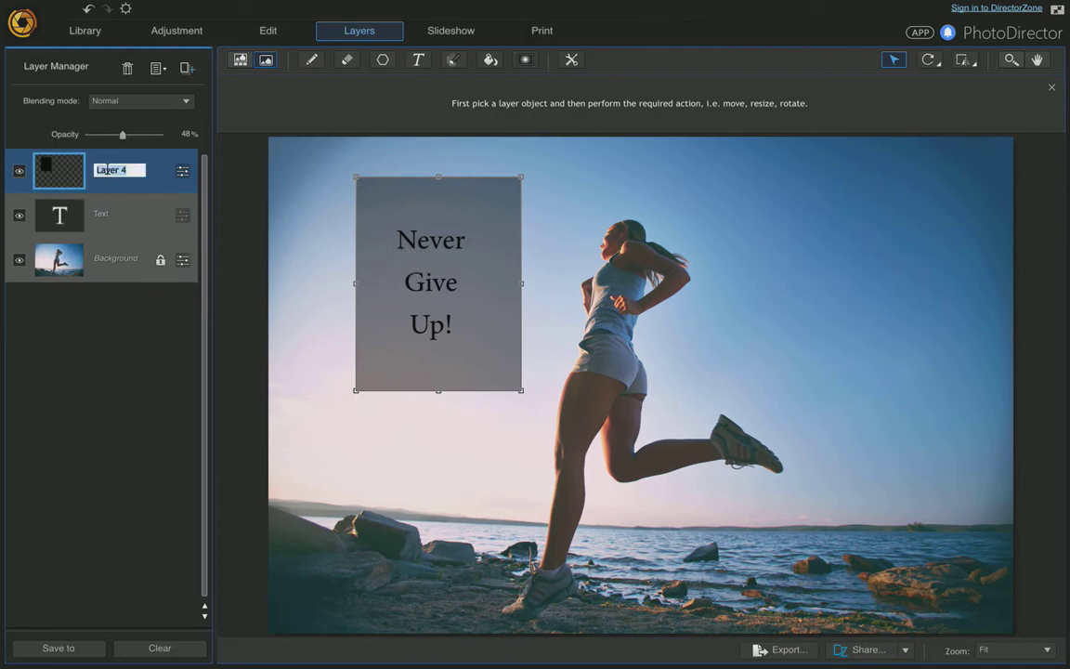
{"action": "type", "text": "Black"}
{"action": "type", "text": " Background"}
{"action": "key", "text": "Return"}
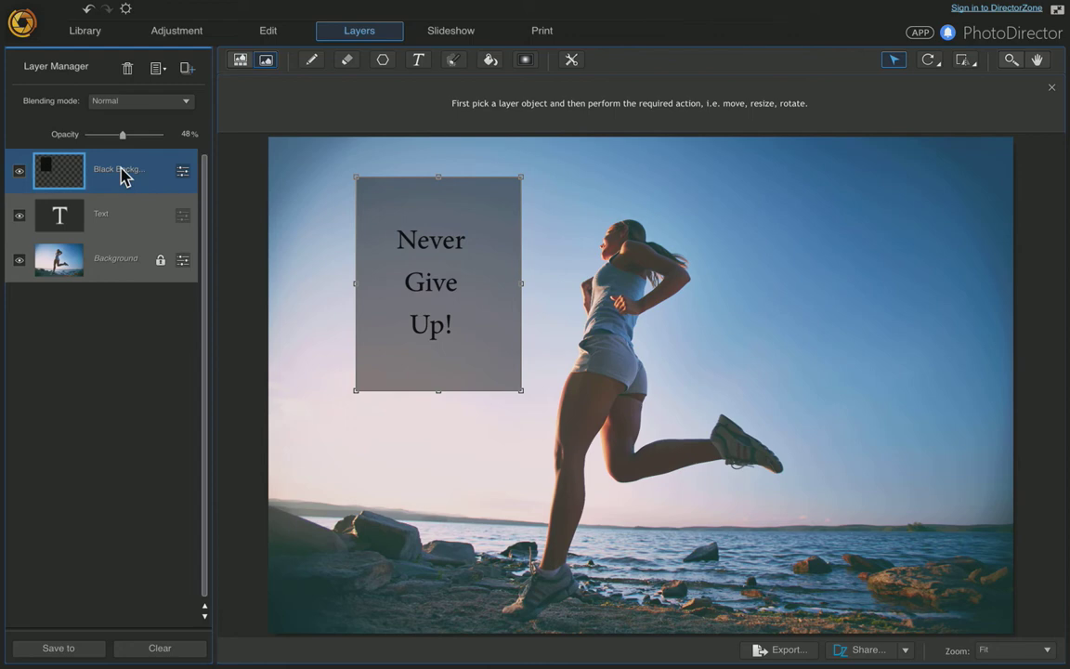
{"action": "right_click", "coordinate": [124, 177]}
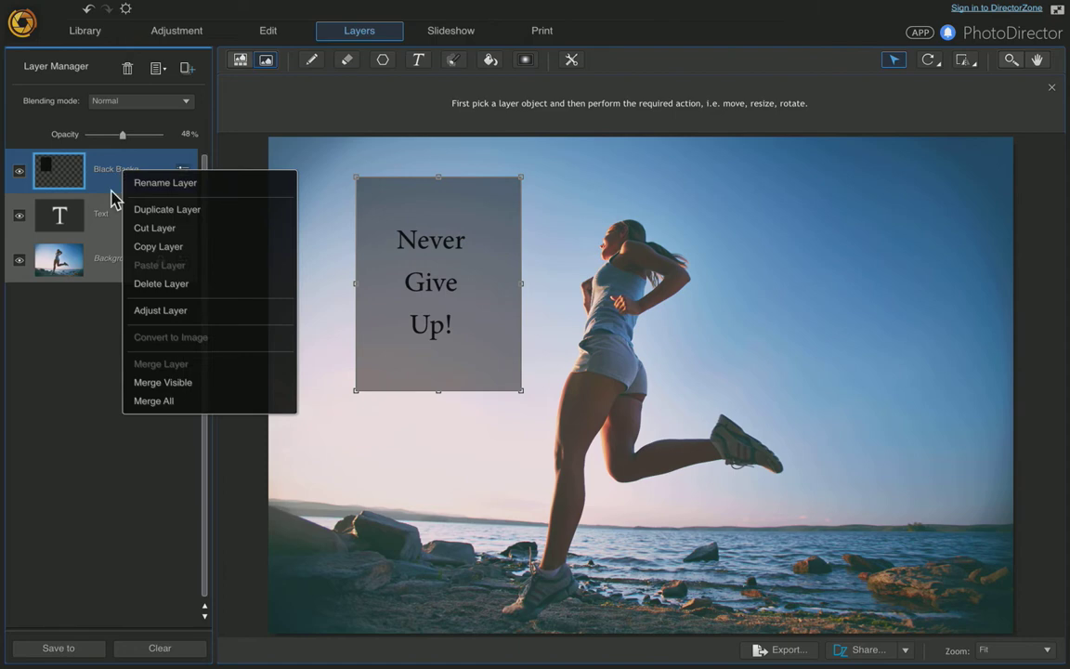
- Duplicate the Black Background layer and name the copy White Background
{"action": "left_click", "coordinate": [165, 211]}
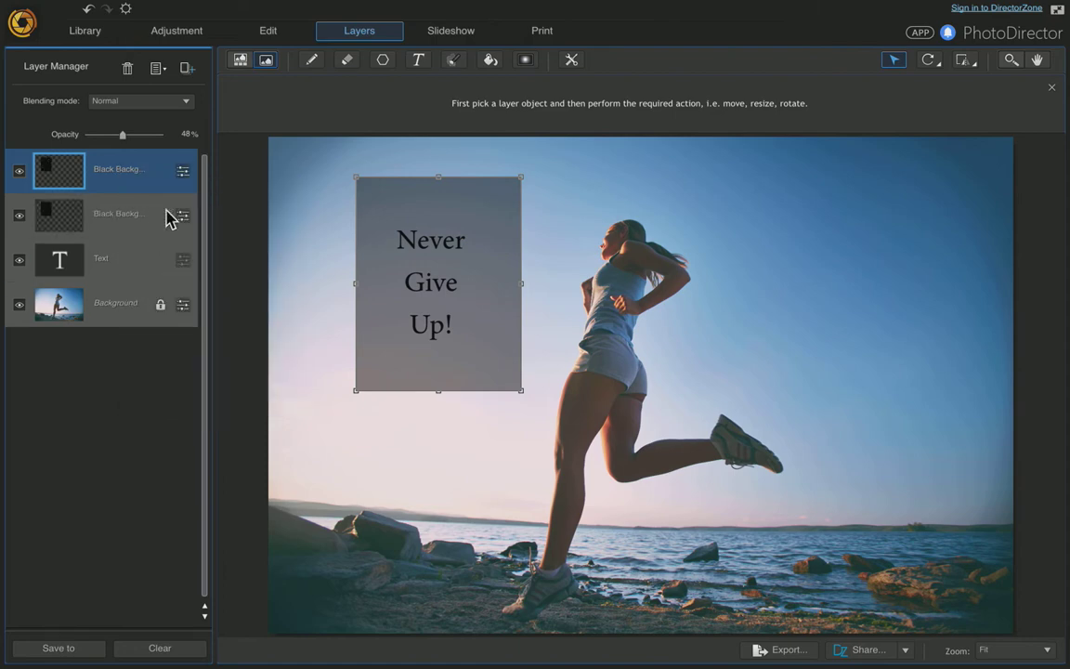
{"action": "double_click", "coordinate": [117, 173]}
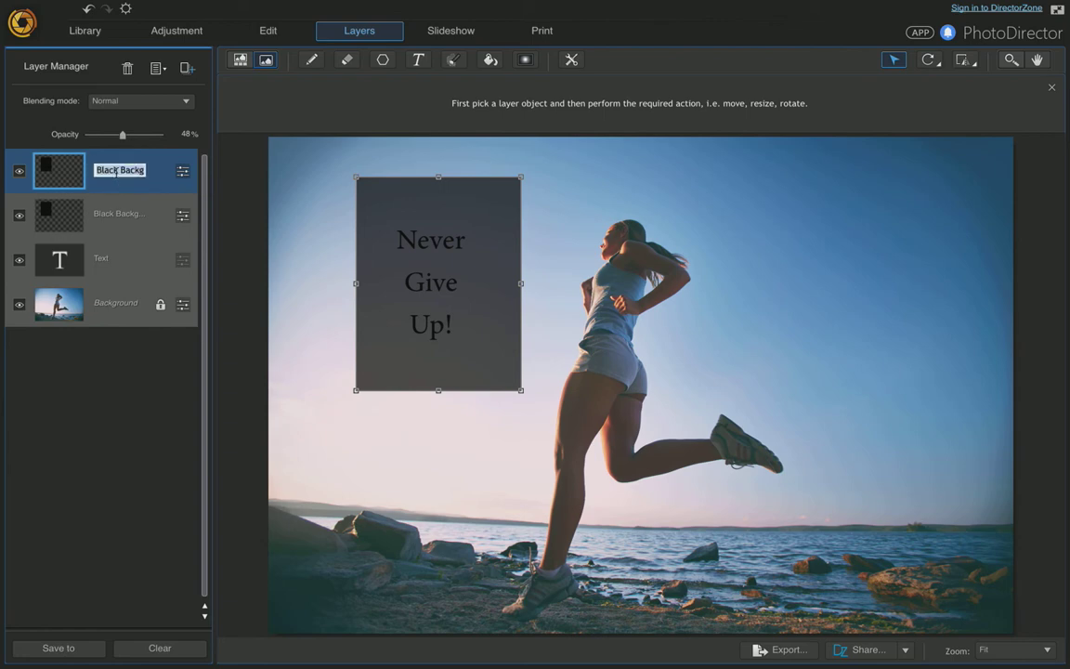
{"action": "type", "text": "White"}
{"action": "type", "text": "ackgr"}
{"action": "type", "text": "ound"}
- Confirm the White Background name, fill that panel white and raise its opacity to 100%
{"action": "key", "text": "Return"}
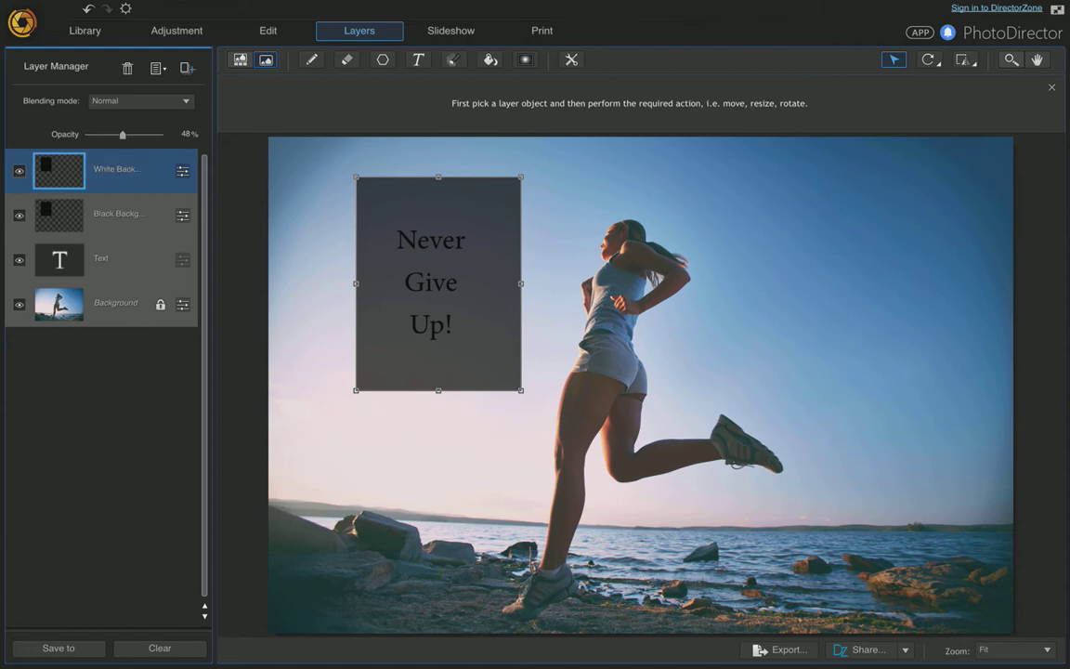
{"action": "left_click", "coordinate": [490, 62]}
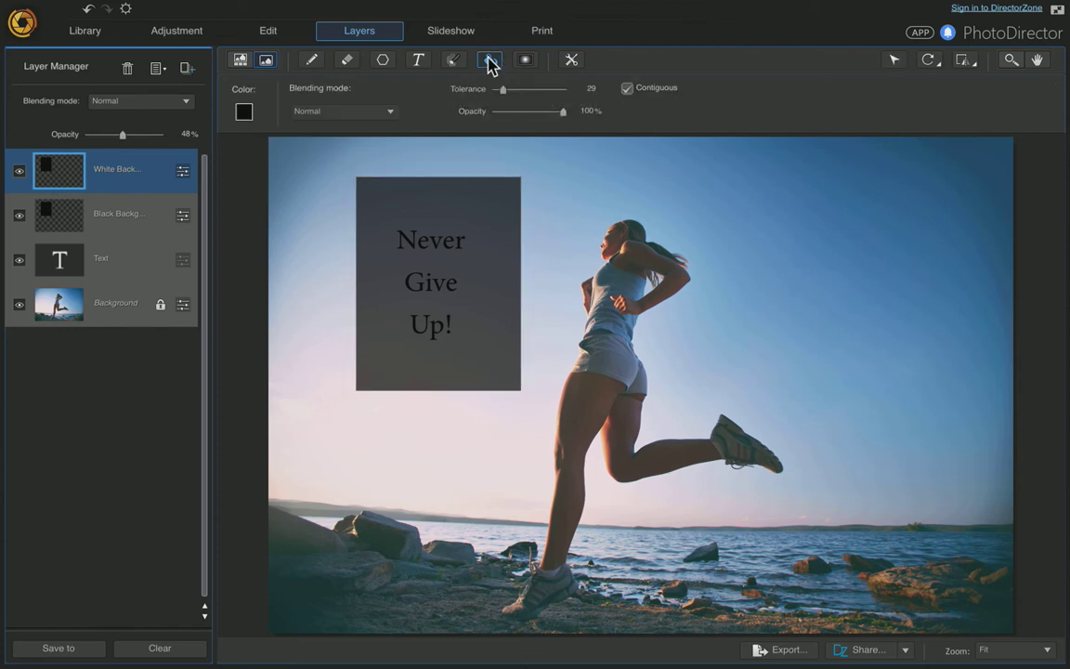
{"action": "left_click", "coordinate": [245, 112]}
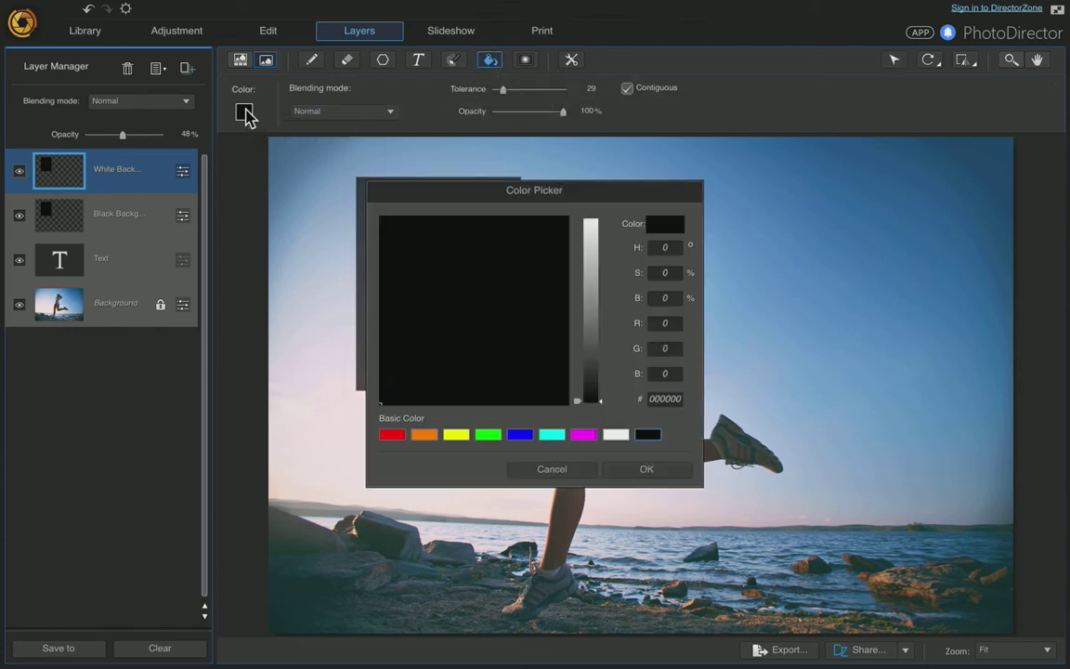
{"action": "left_click", "coordinate": [615, 435]}
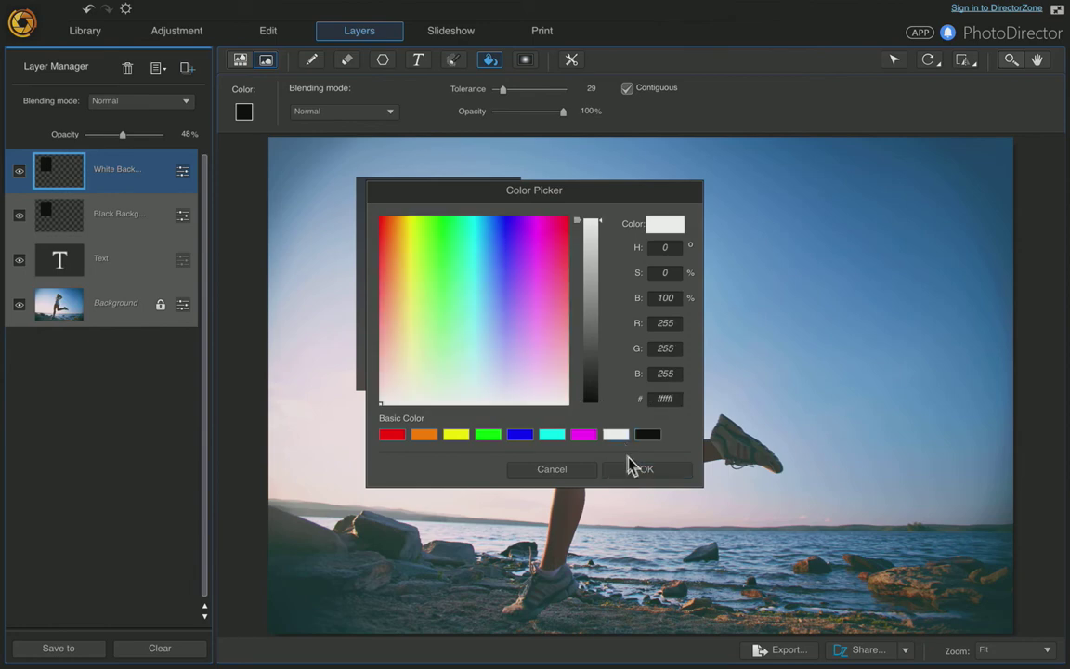
{"action": "left_click", "coordinate": [639, 474]}
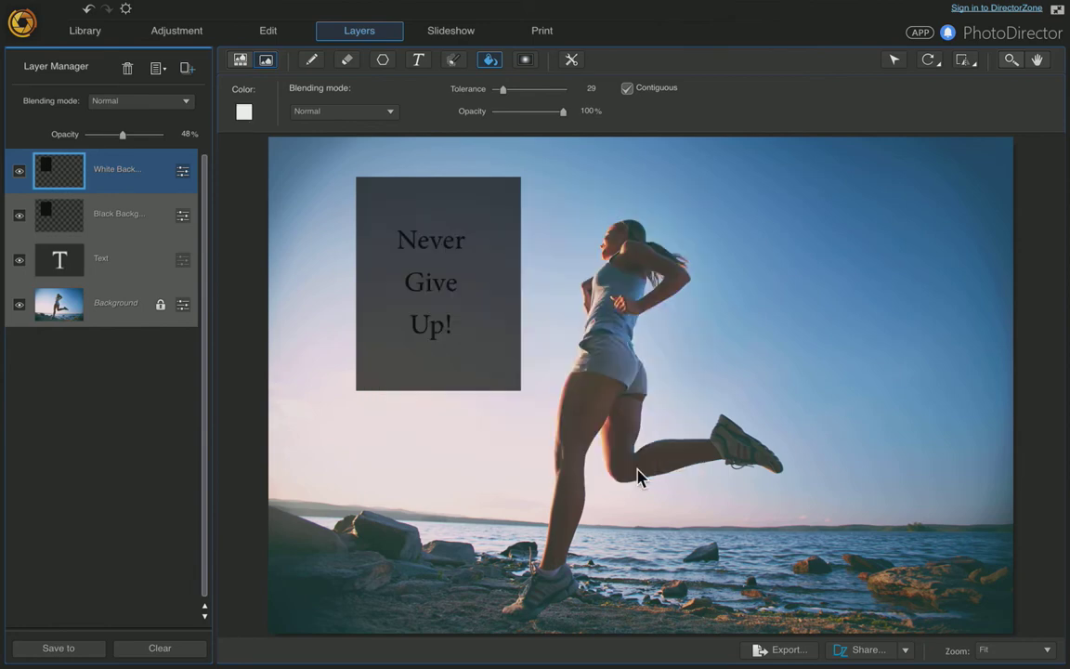
{"action": "left_click", "coordinate": [376, 282]}
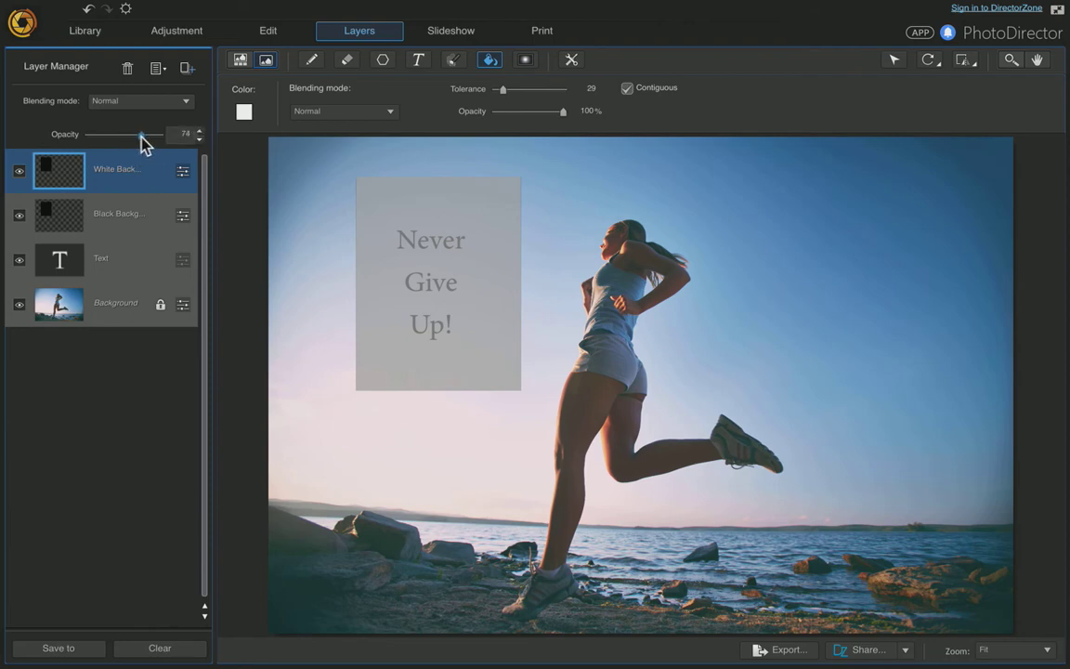
{"action": "left_click_drag", "start_coordinate": [142, 136], "coordinate": [172, 141]}
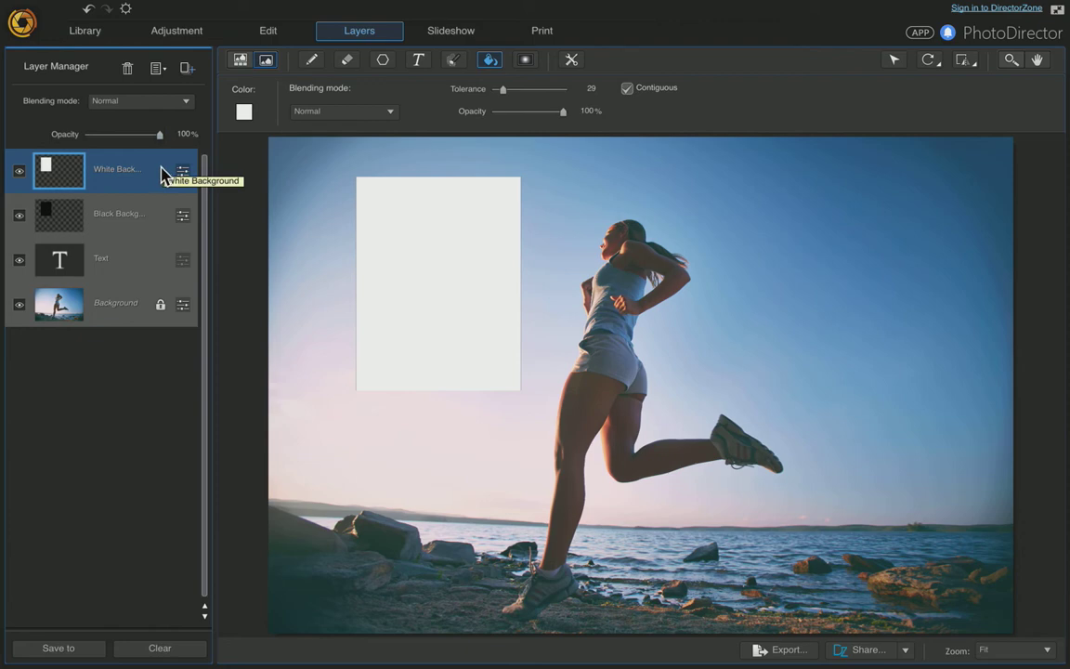
- Shrink the white panel and nudge it with arrow keys to centre it inside the grey frame
{"action": "left_click", "coordinate": [893, 64]}
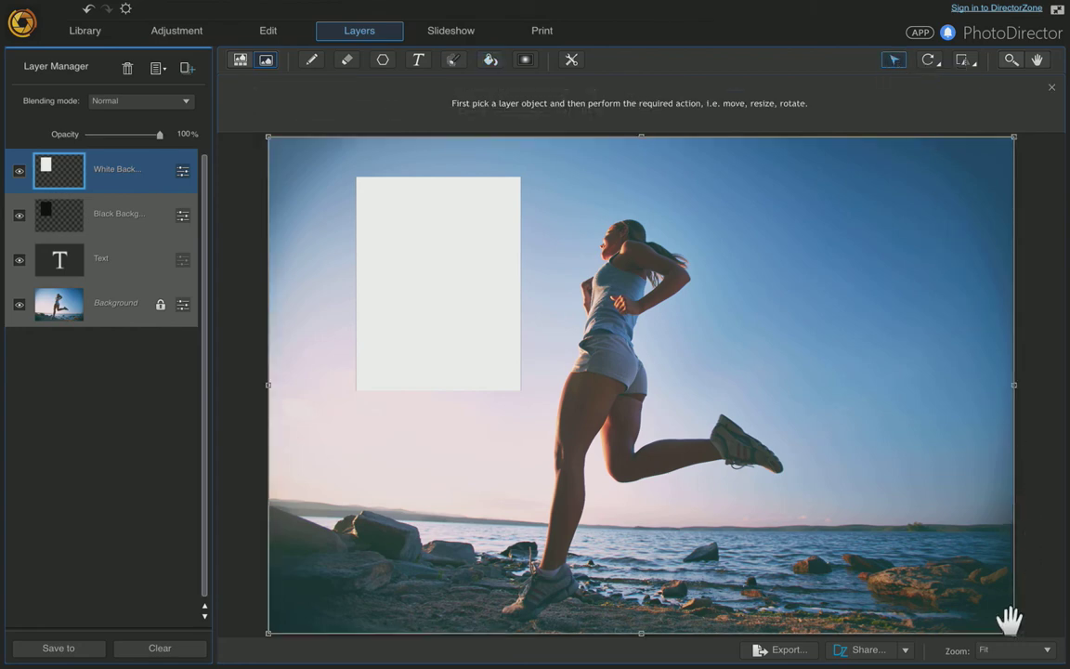
{"action": "mouse_move", "coordinate": [1015, 634]}
{"action": "left_mouse_down"}
{"action": "mouse_move", "coordinate": [757, 498]}
{"action": "mouse_move", "coordinate": [747, 483]}
{"action": "mouse_move", "coordinate": [800, 511]}
{"action": "mouse_move", "coordinate": [817, 451]}
{"action": "left_mouse_up"}
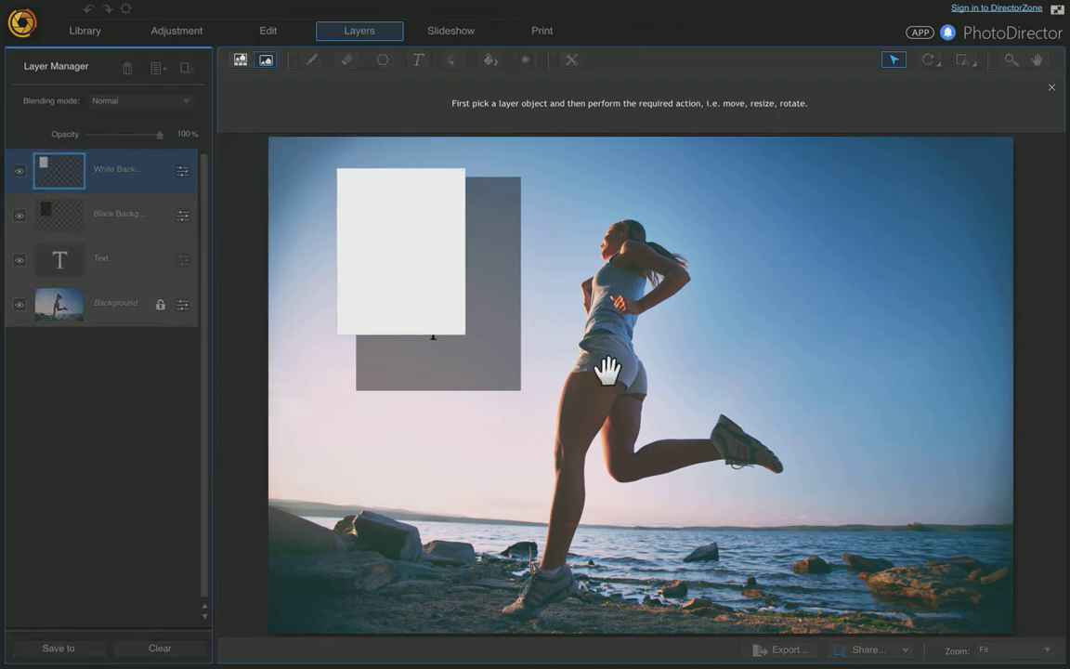
{"action": "key", "text": "Right"}
{"action": "key", "text": "Down"}
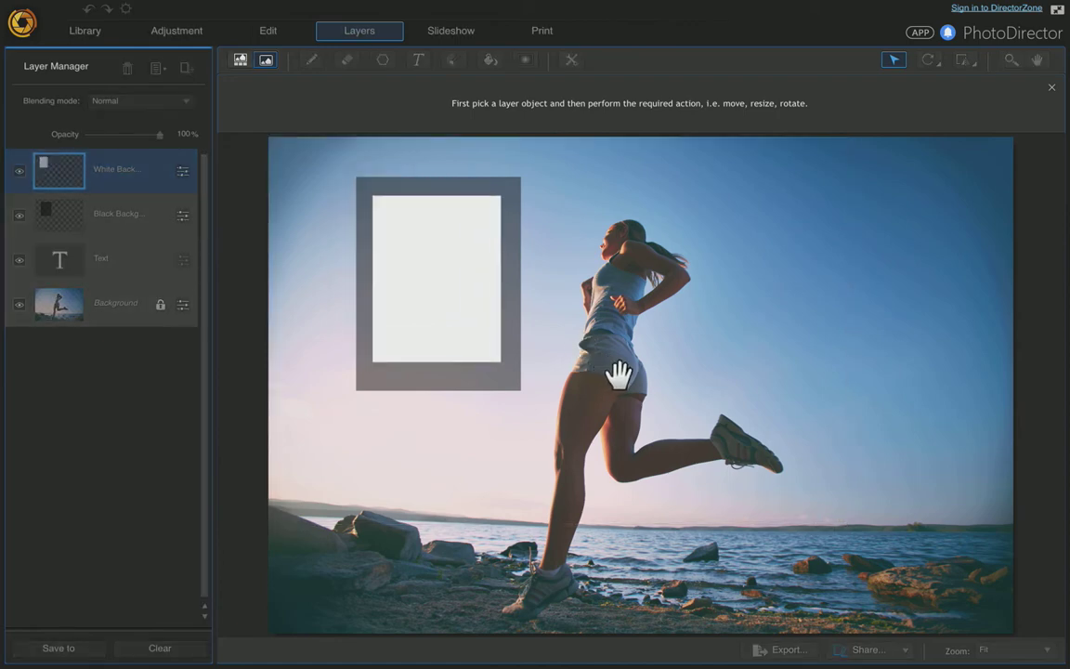
{"action": "key", "text": "Right"}
{"action": "key", "text": "Right"}
{"action": "key", "text": "Down"}
{"action": "key", "text": "Down"}
{"action": "key", "text": "Down"}
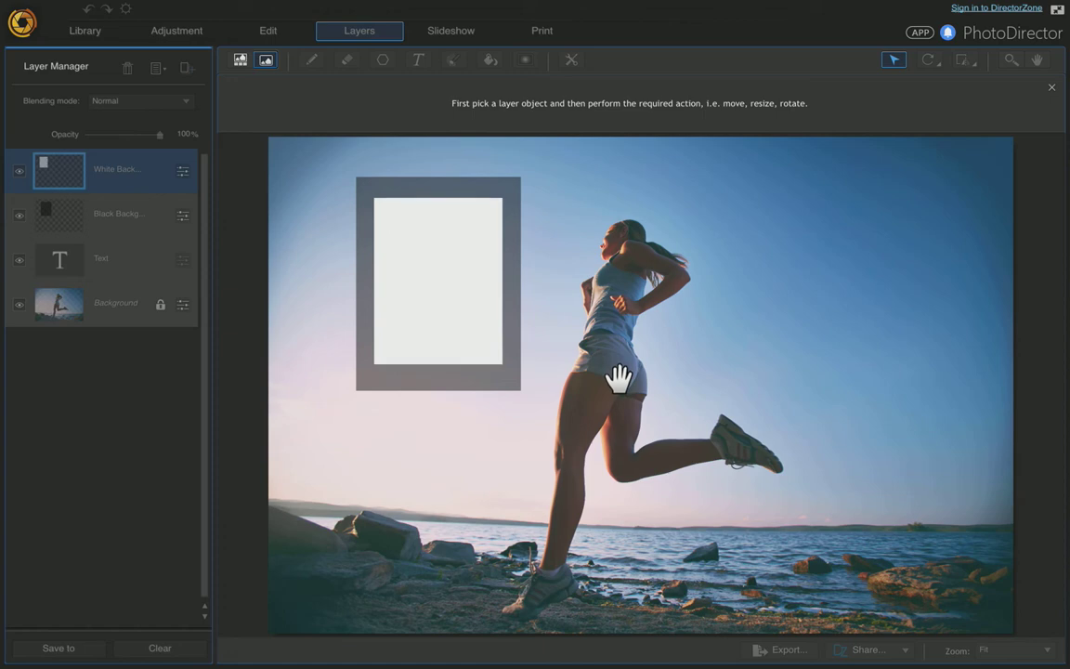
{"action": "key", "text": "Down"}
{"action": "key", "text": "Down"}
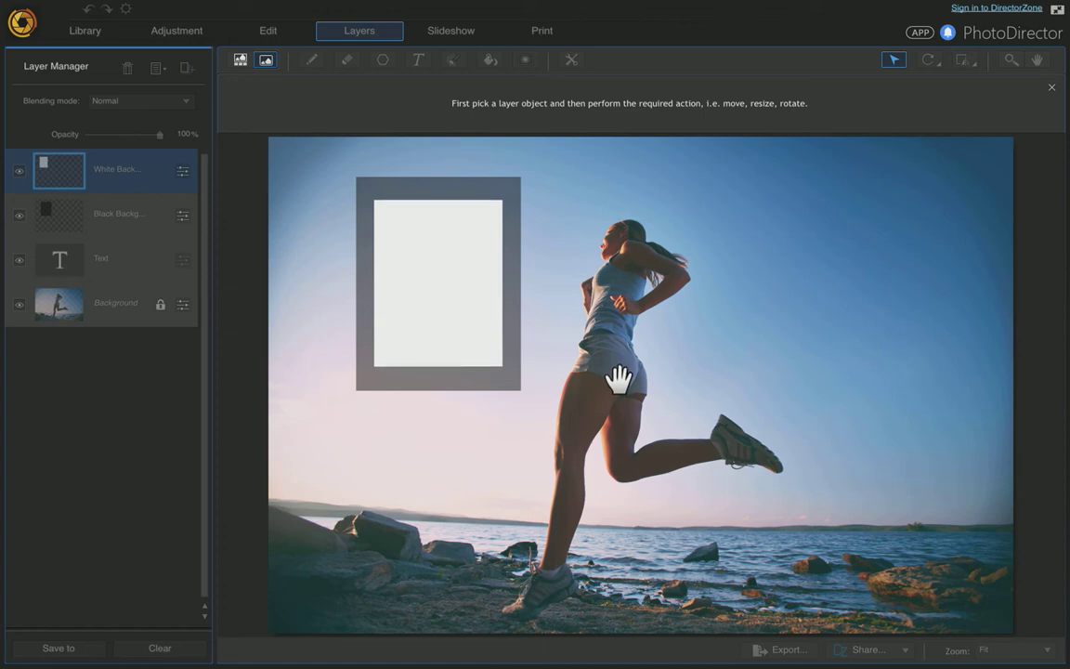
- Move the 'Never Give Up!' text layer to the top of the Layer Manager
{"action": "left_click", "coordinate": [126, 241]}
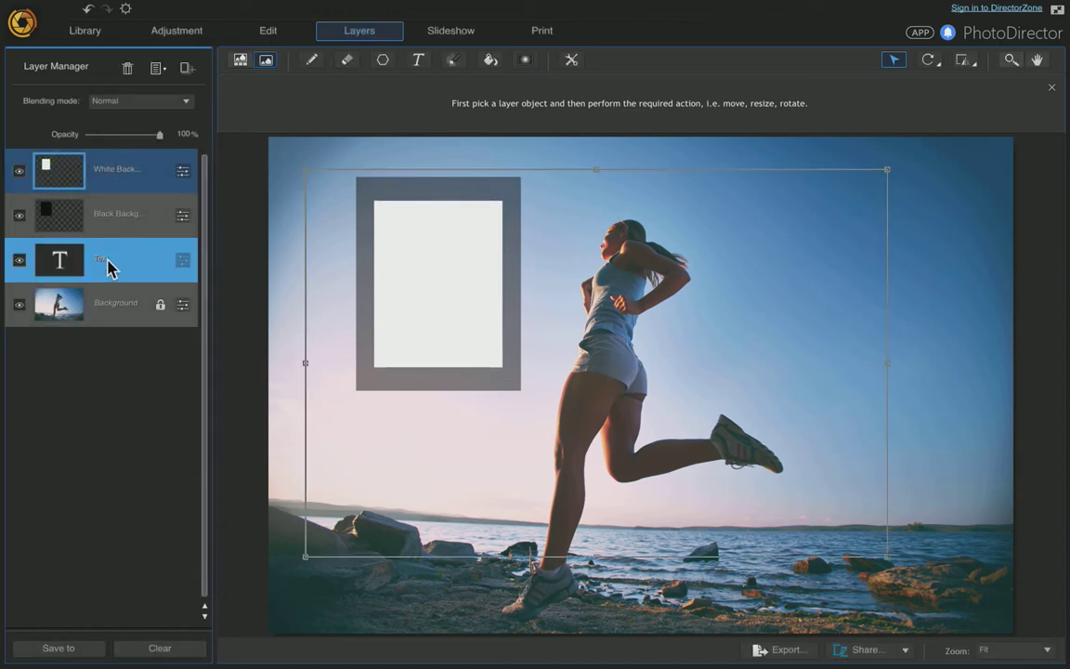
{"action": "left_click", "coordinate": [108, 267]}
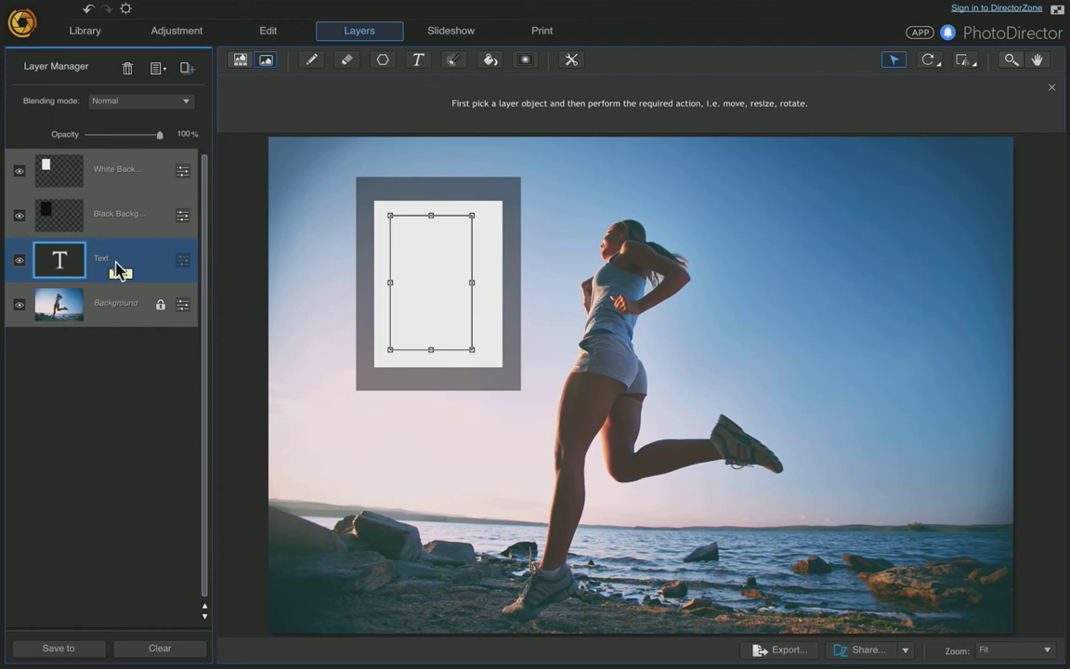
{"action": "left_click_drag", "start_coordinate": [118, 269], "coordinate": [116, 172]}
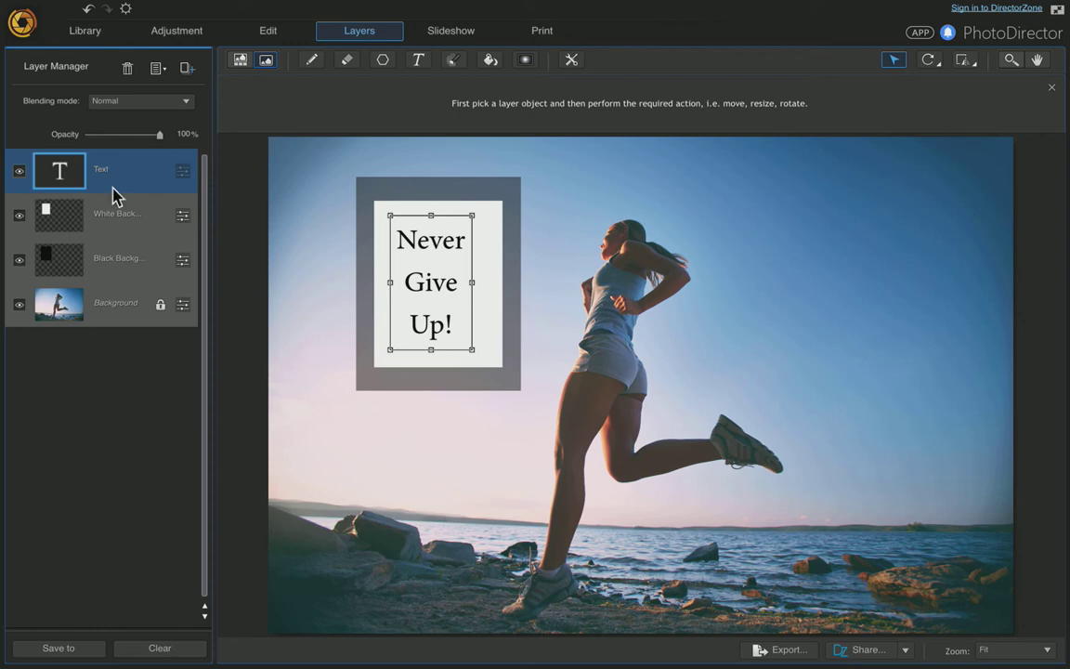
- Set the White Back layer's blending mode to Overlay
{"action": "left_click", "coordinate": [118, 220]}
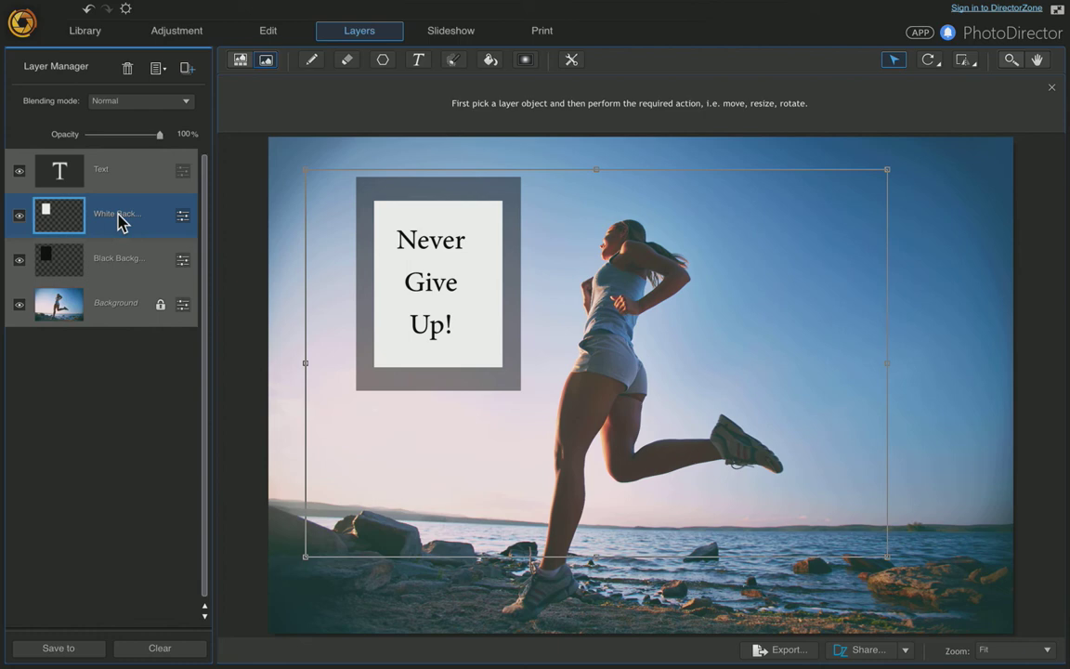
{"action": "left_click", "coordinate": [163, 101]}
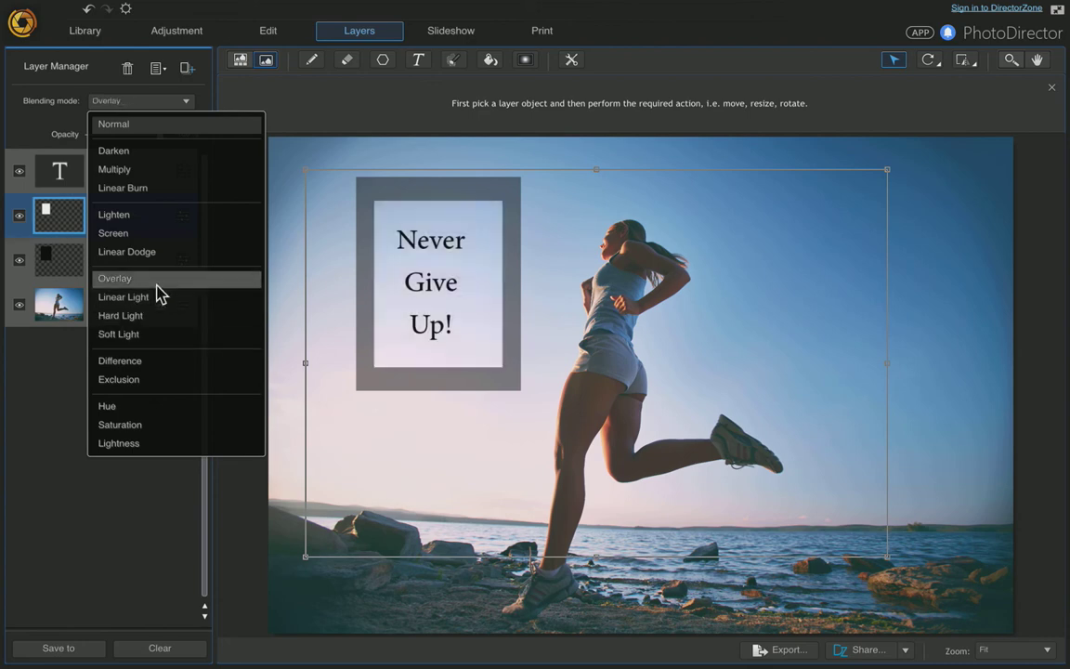
{"action": "left_click", "coordinate": [160, 287]}
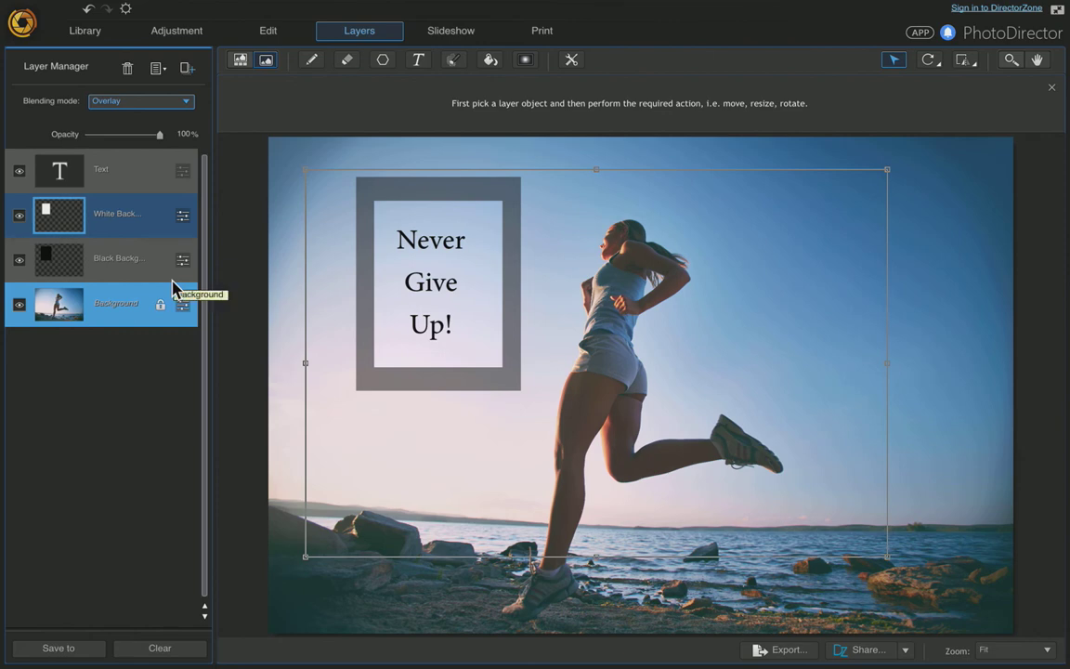
- Nudge the 'Never Give Up!' text with the Select tool to centre it in the white panel
{"action": "left_click", "coordinate": [127, 171]}
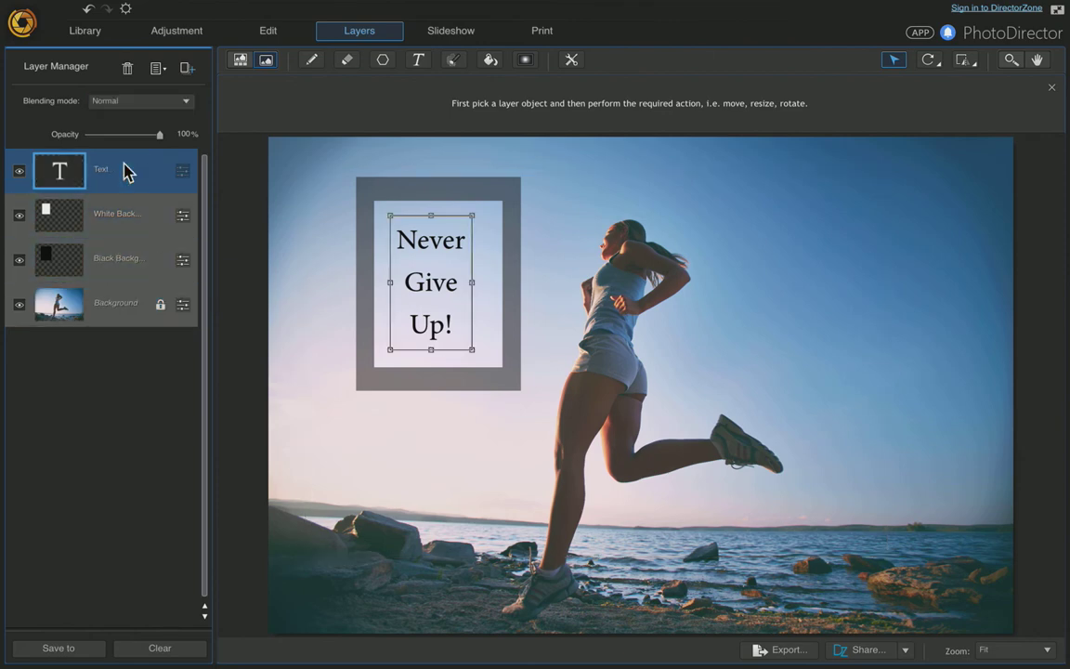
{"action": "left_click", "coordinate": [894, 63]}
{"action": "left_click_drag", "start_coordinate": [417, 294], "coordinate": [422, 291]}
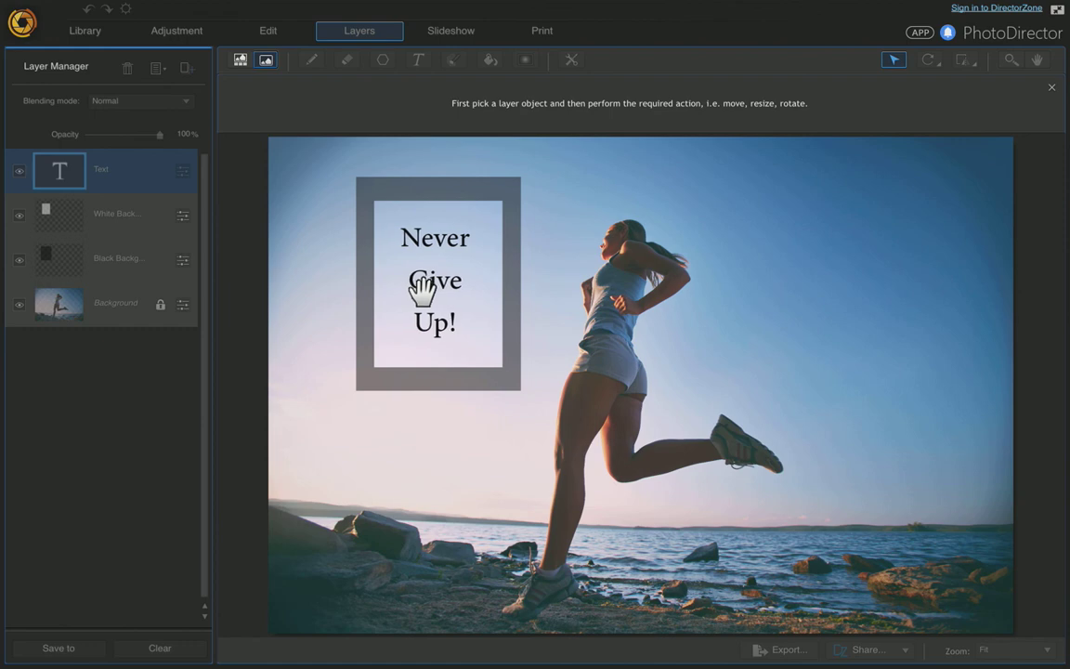
{"action": "left_click_drag", "start_coordinate": [420, 290], "coordinate": [424, 293]}
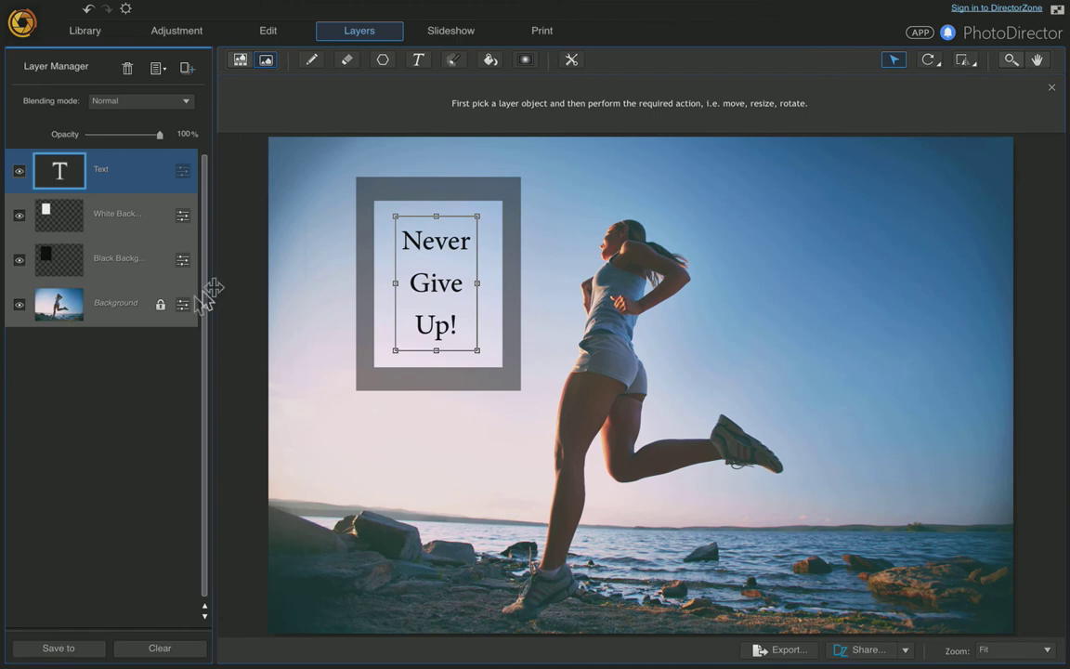
{"action": "left_click", "coordinate": [111, 322]}
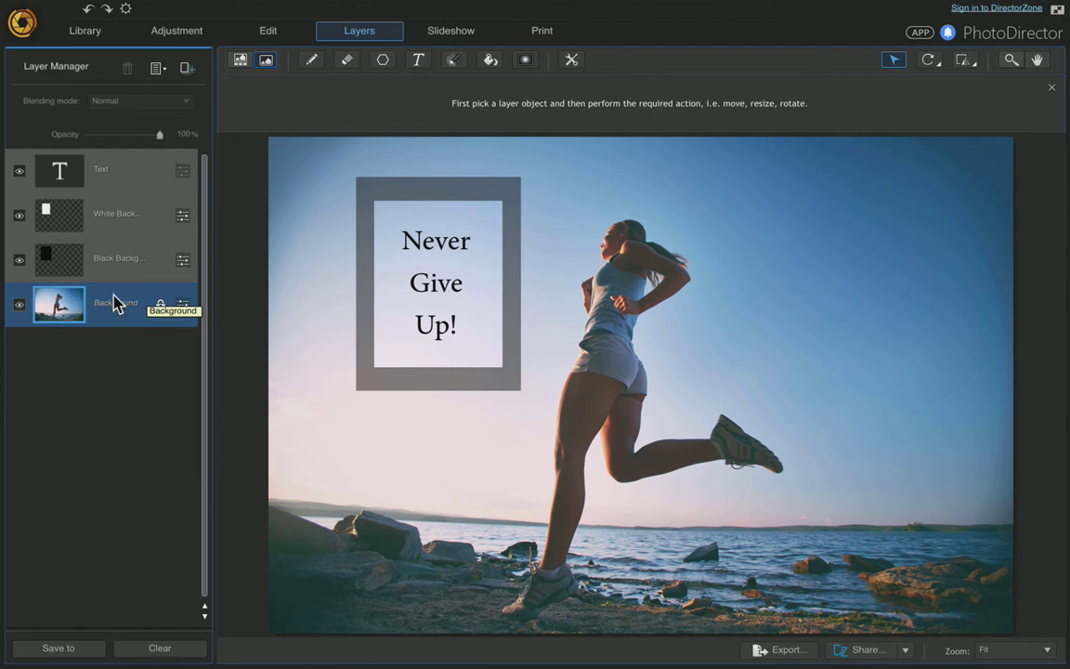
- Set the Fill tool colour to light pink ffc2fa with White Back selected
{"action": "left_click", "coordinate": [123, 257]}
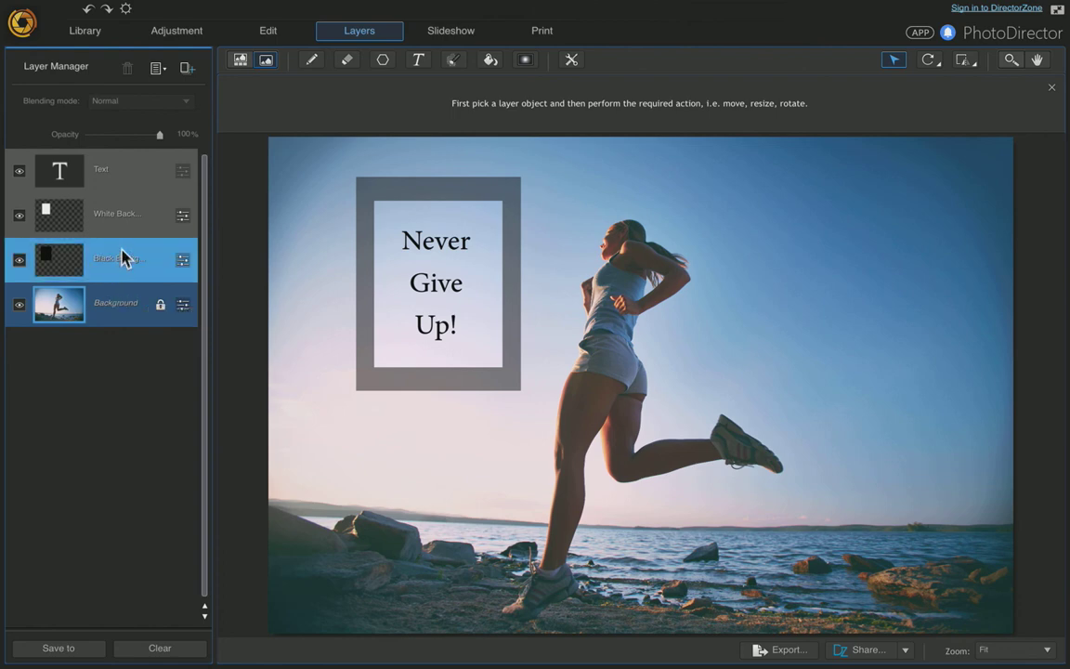
{"action": "left_click", "coordinate": [125, 226]}
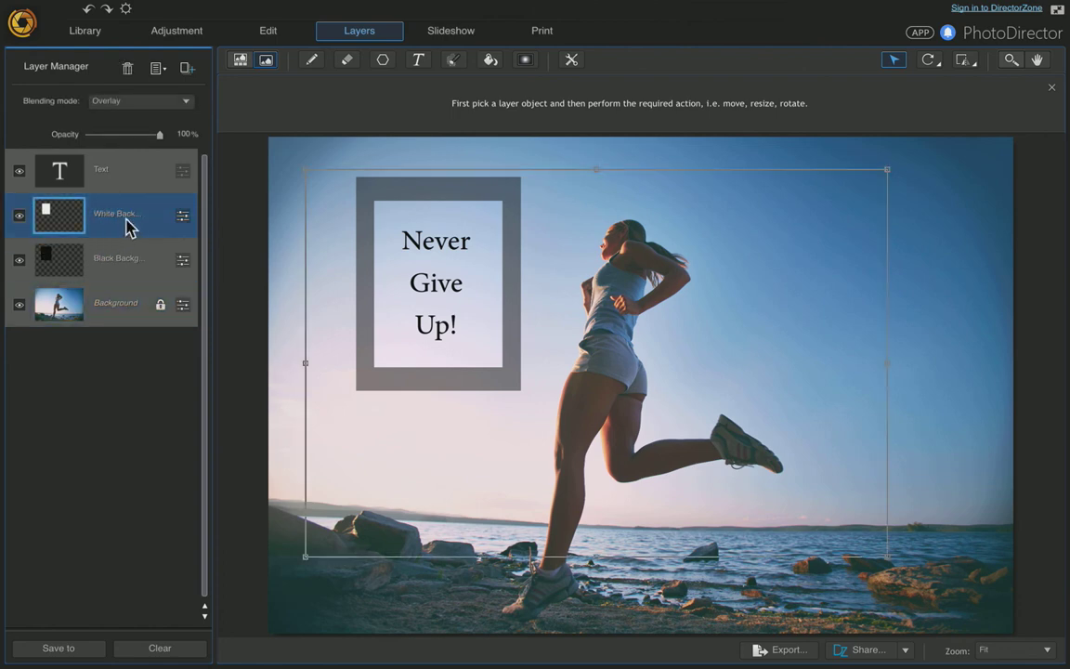
{"action": "left_click", "coordinate": [490, 61]}
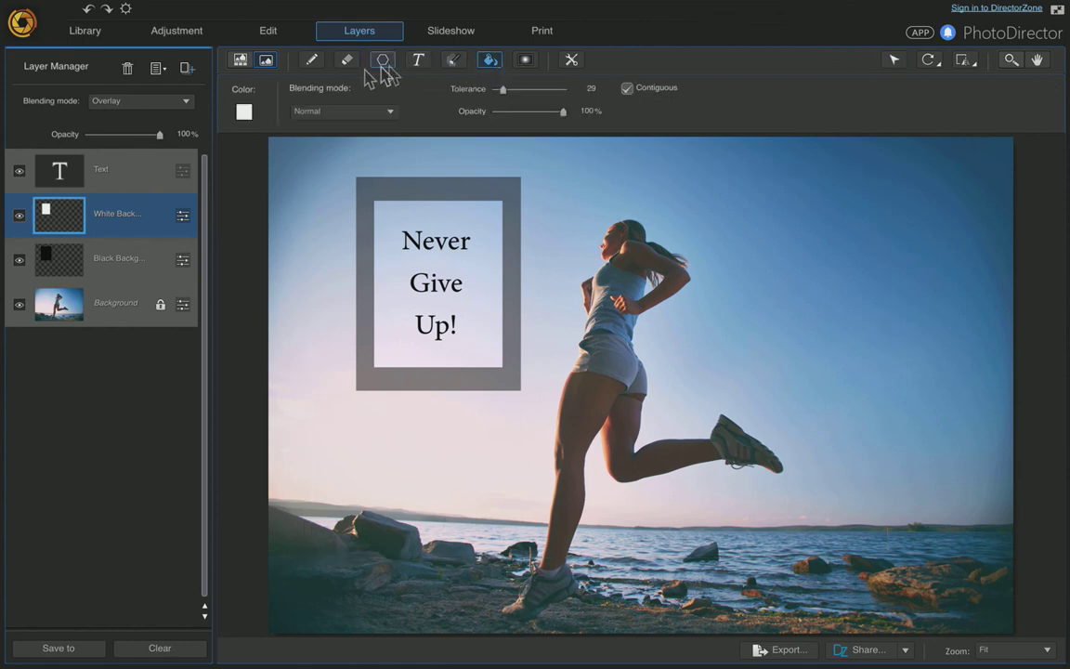
{"action": "left_click", "coordinate": [245, 112]}
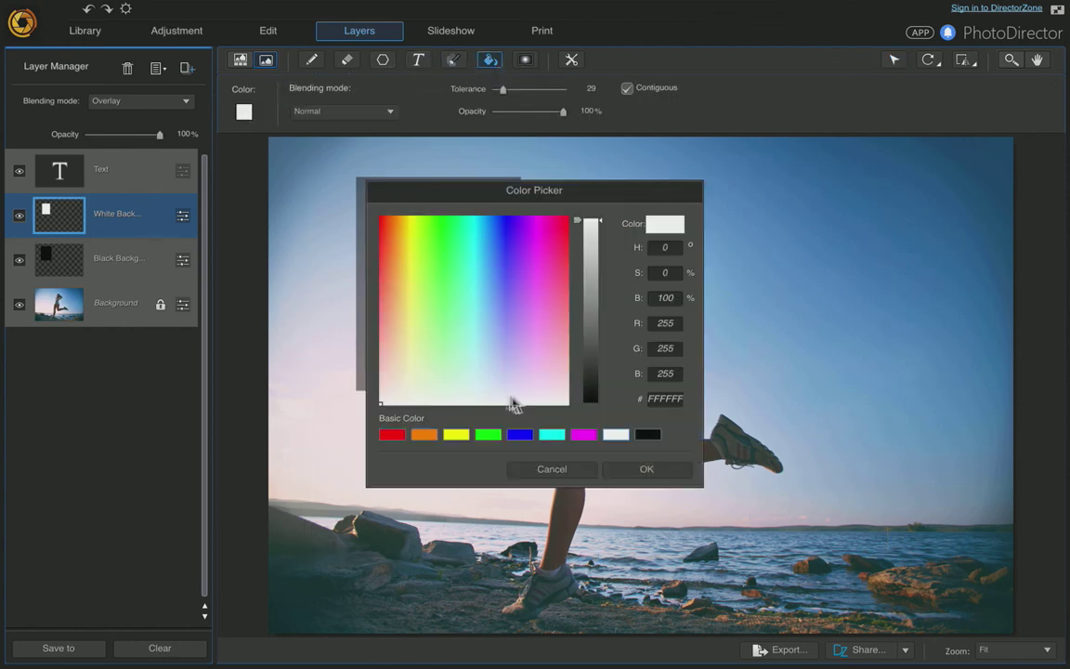
{"action": "left_click", "coordinate": [539, 360]}
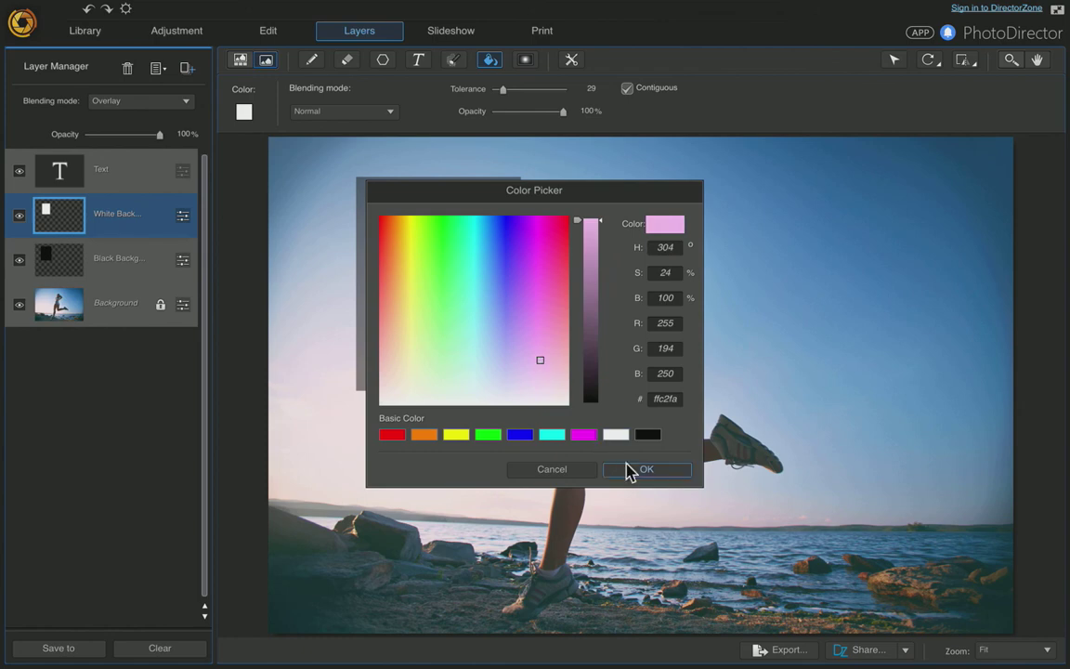
{"action": "left_click", "coordinate": [630, 468]}
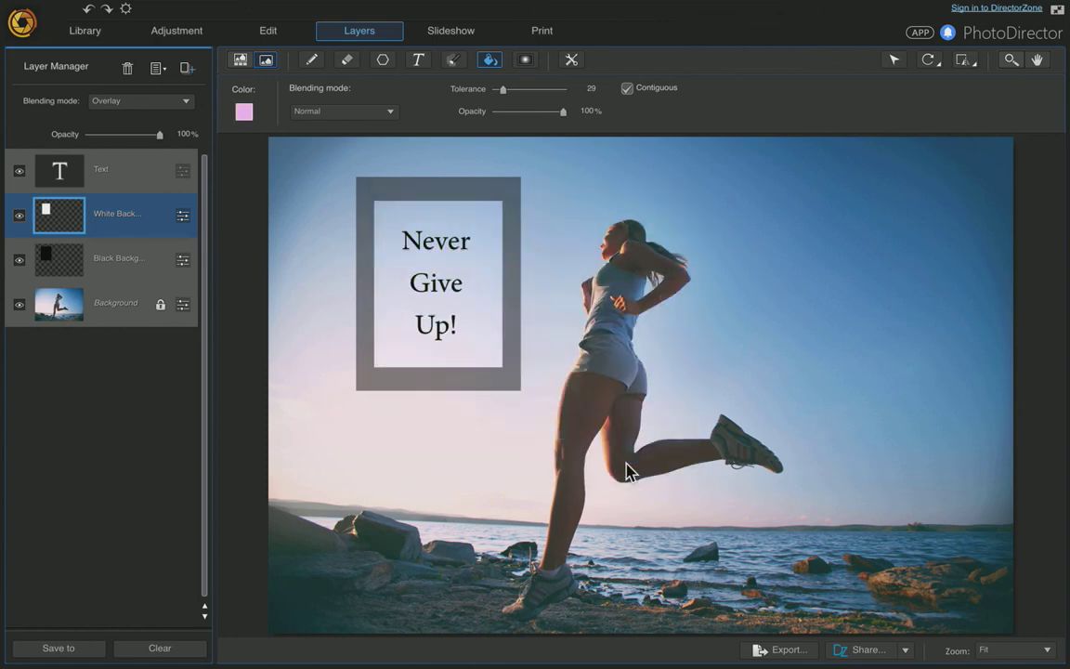
- Trial the pink fill on the panel, undo it, and select the Background layer
{"action": "left_click", "coordinate": [409, 310]}
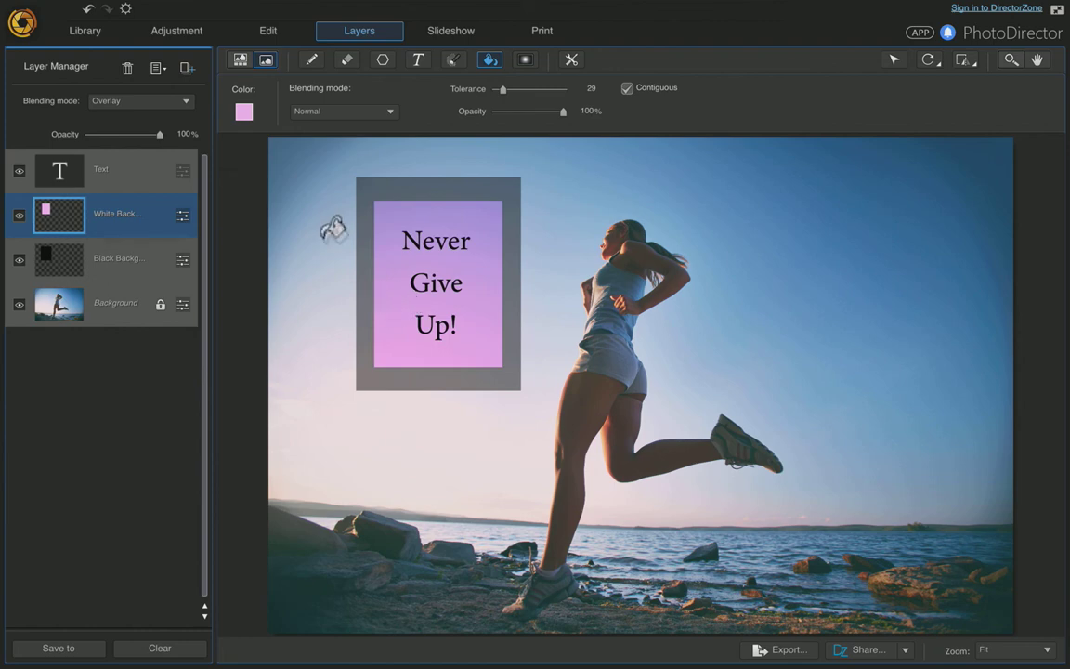
{"action": "left_click", "coordinate": [89, 11]}
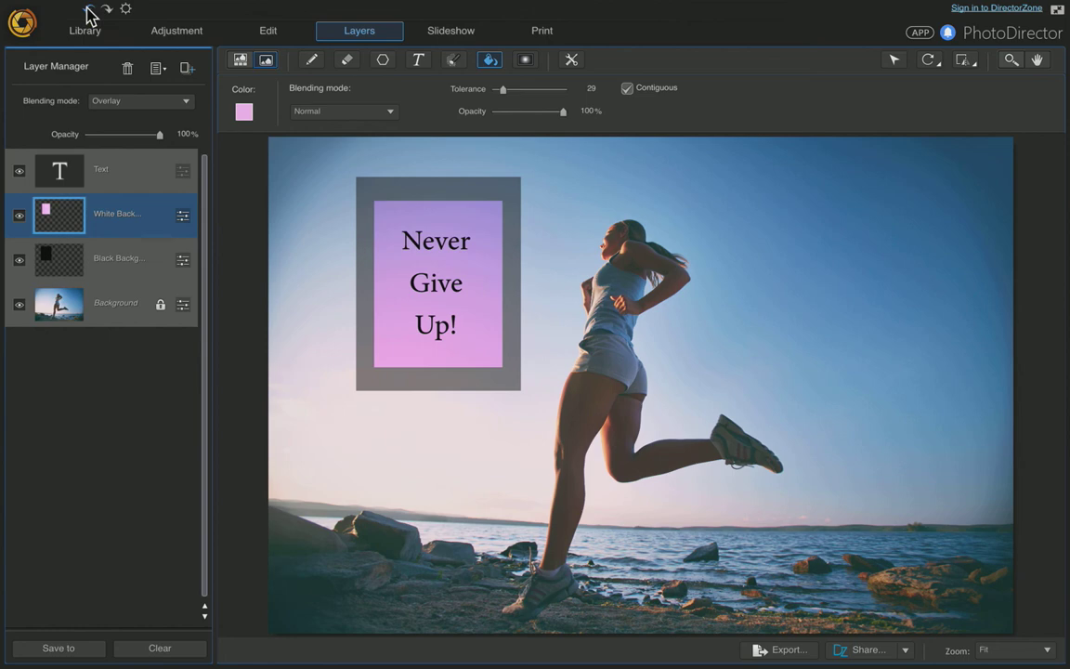
{"action": "left_click", "coordinate": [100, 312]}
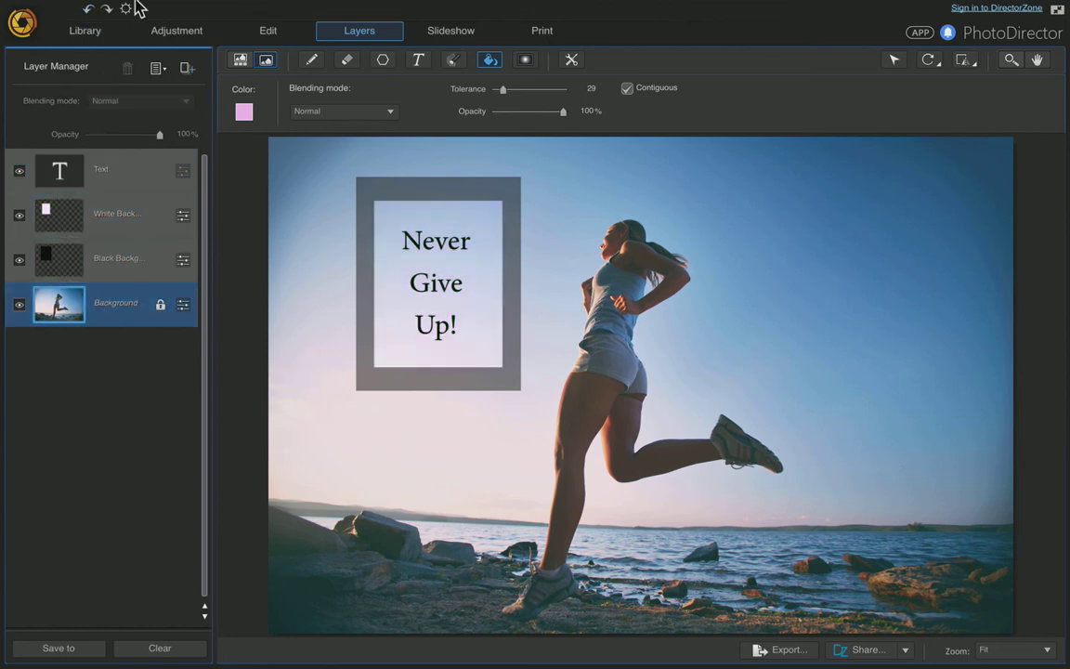
{"action": "left_click", "coordinate": [198, 9]}
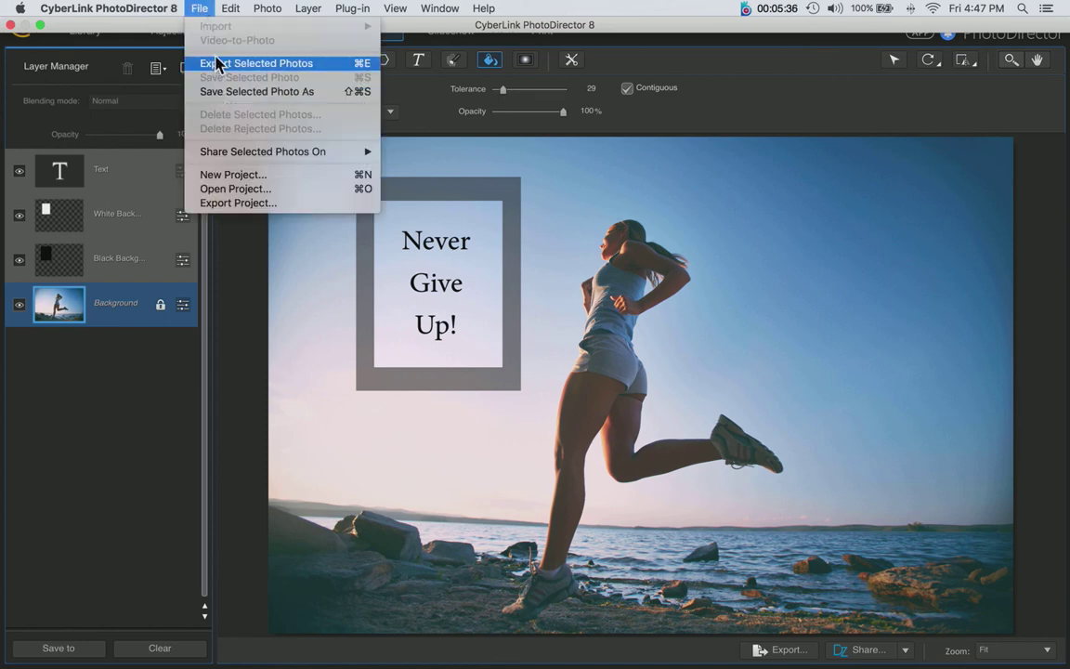
{"action": "left_click", "coordinate": [121, 359]}
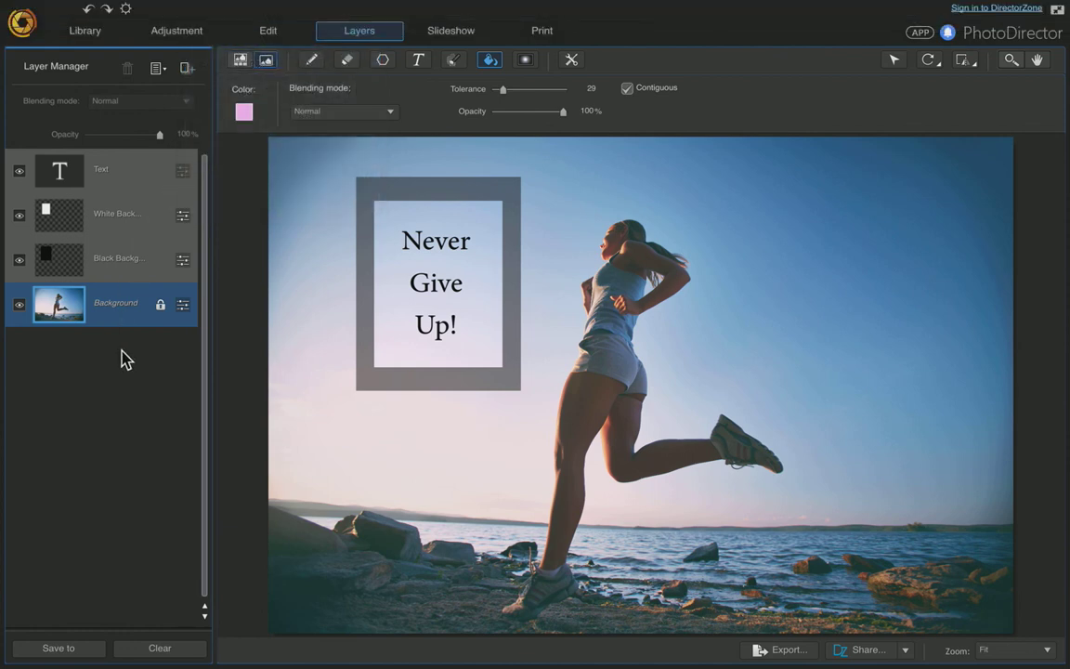